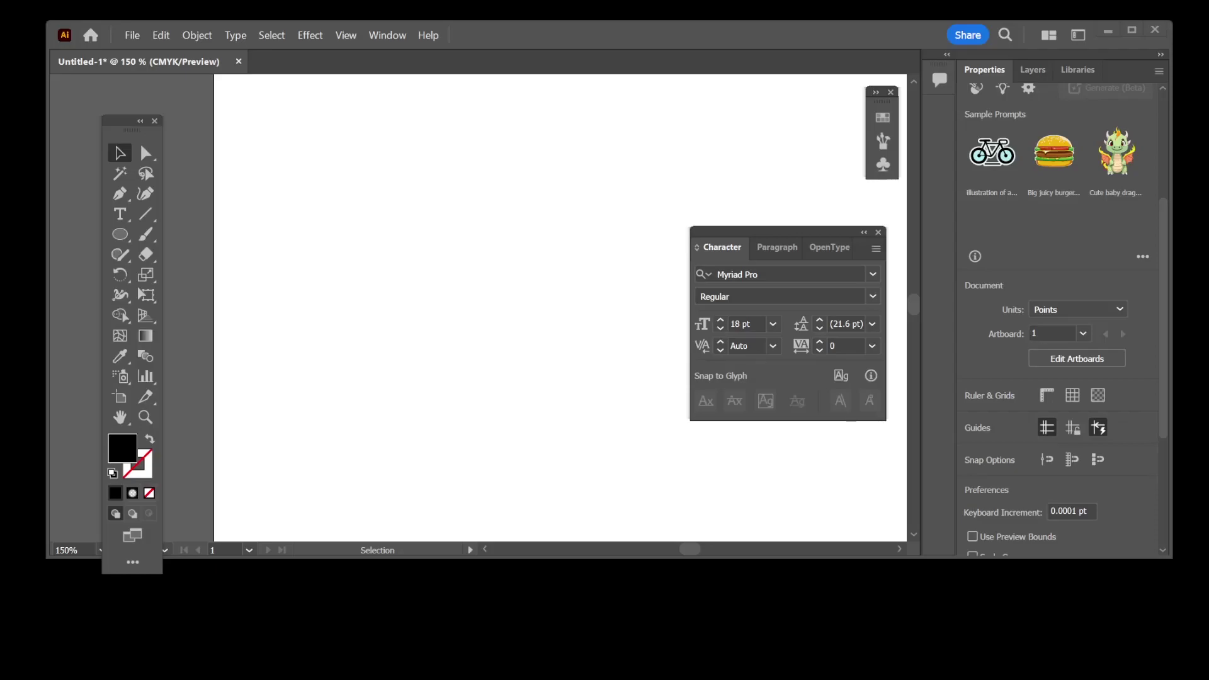
- Draw a large black circle across the artboard with the Ellipse tool
{"action": "left_click", "coordinate": [121, 234]}
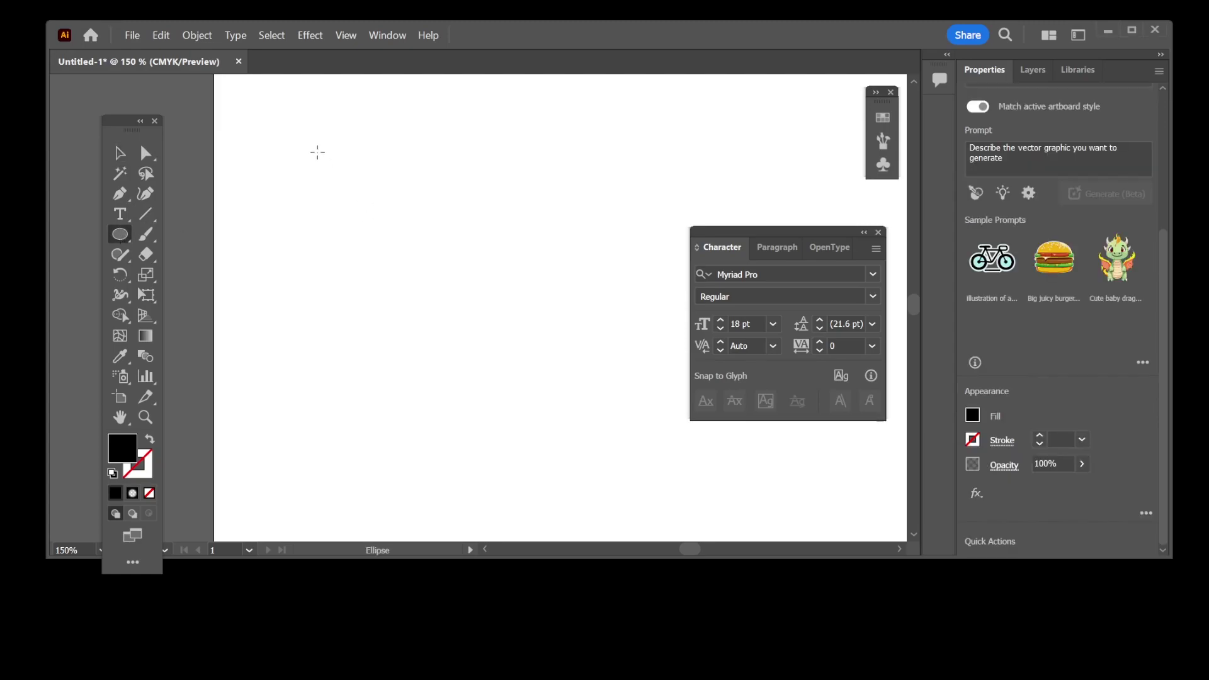
{"action": "left_click_drag", "start_coordinate": [309, 142], "coordinate": [646, 477]}
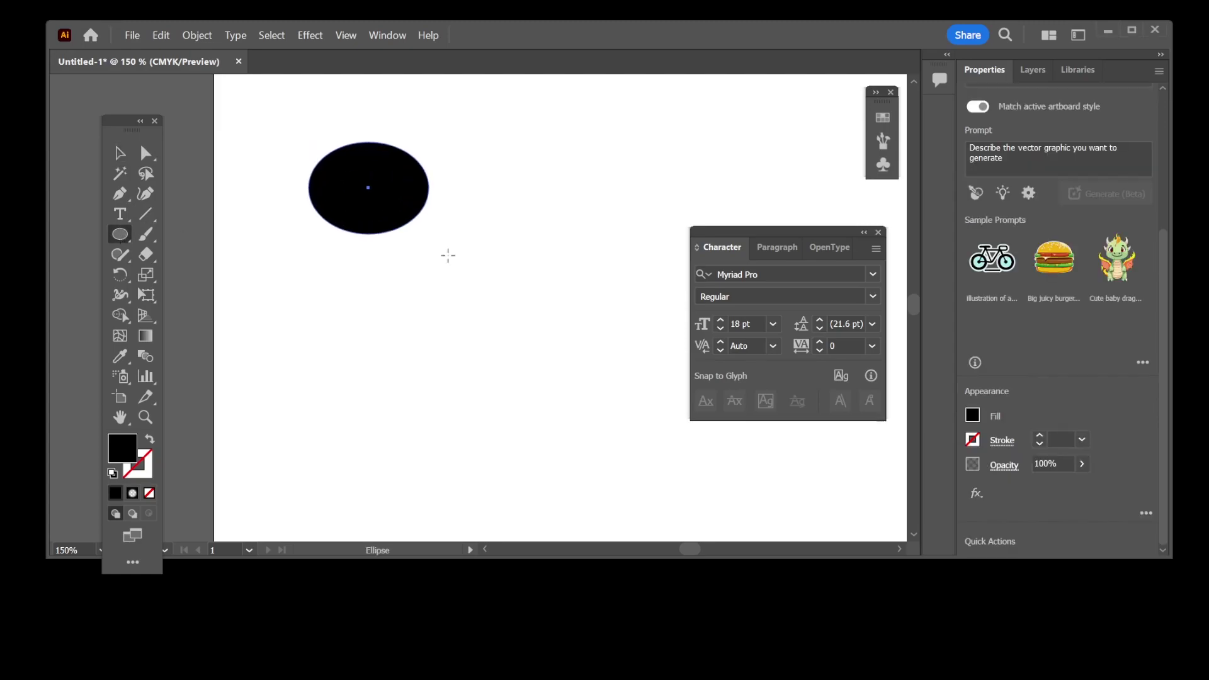
{"action": "left_click", "coordinate": [121, 154]}
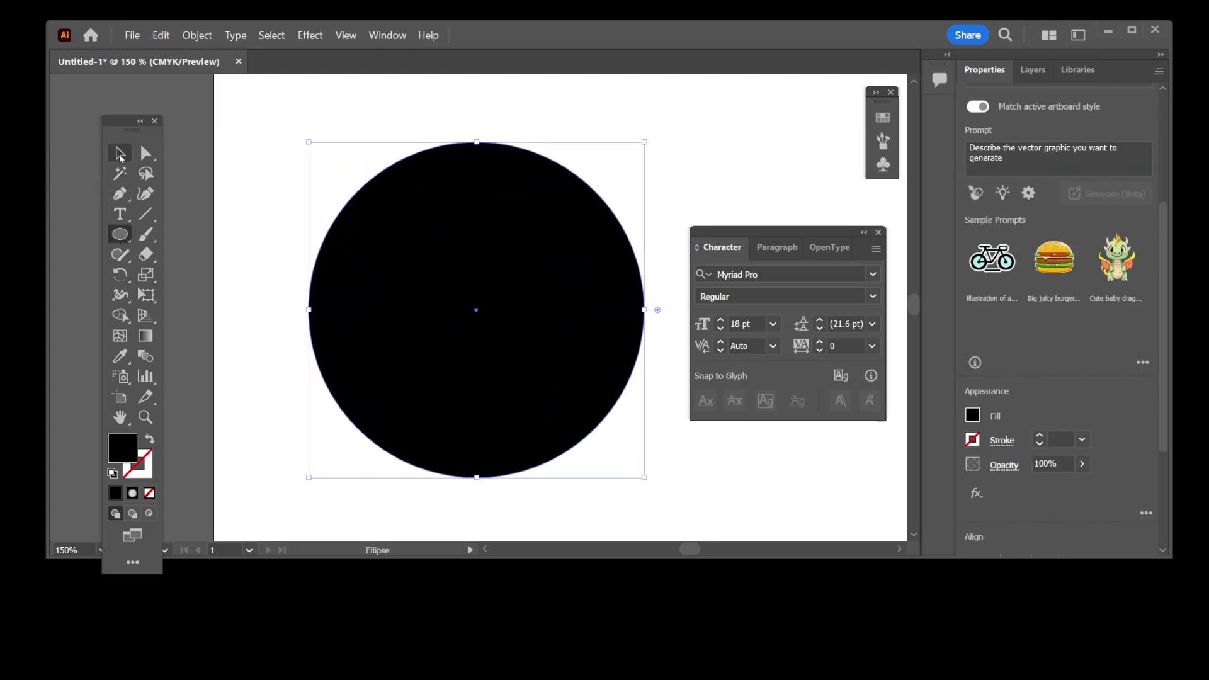
{"action": "left_click", "coordinate": [121, 215]}
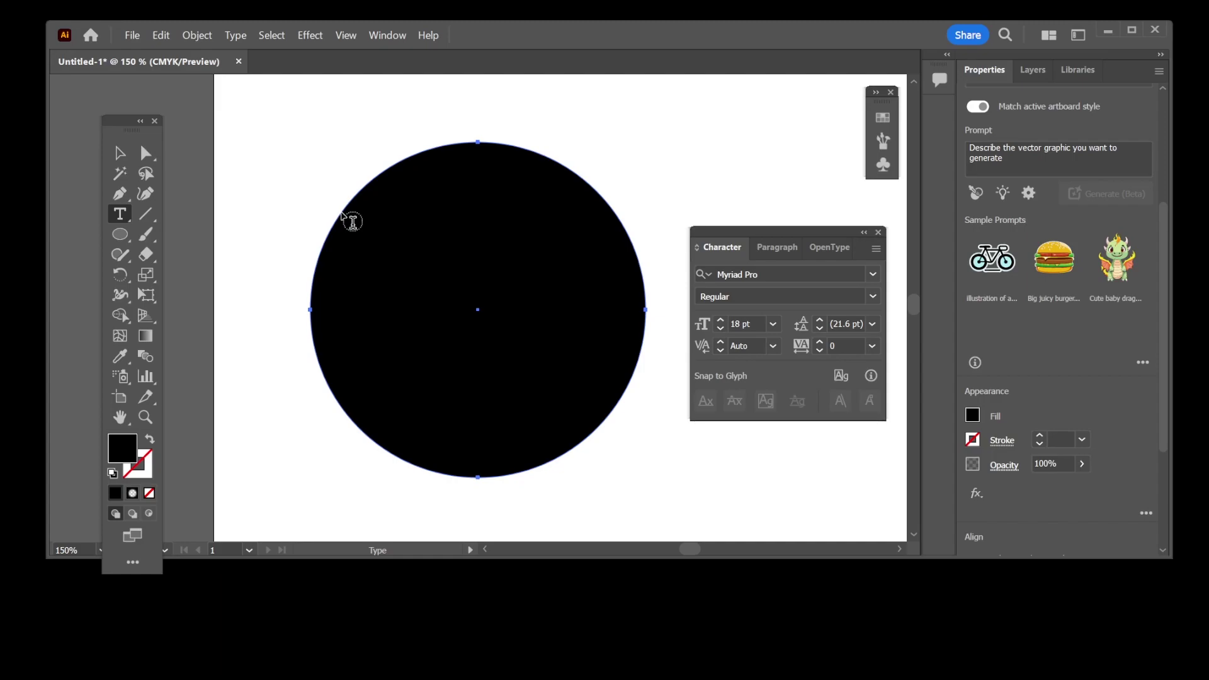
- Fill the circle with repeated 'How to type text inside a circle.' set at 8 pt
{"action": "left_click", "coordinate": [352, 220]}
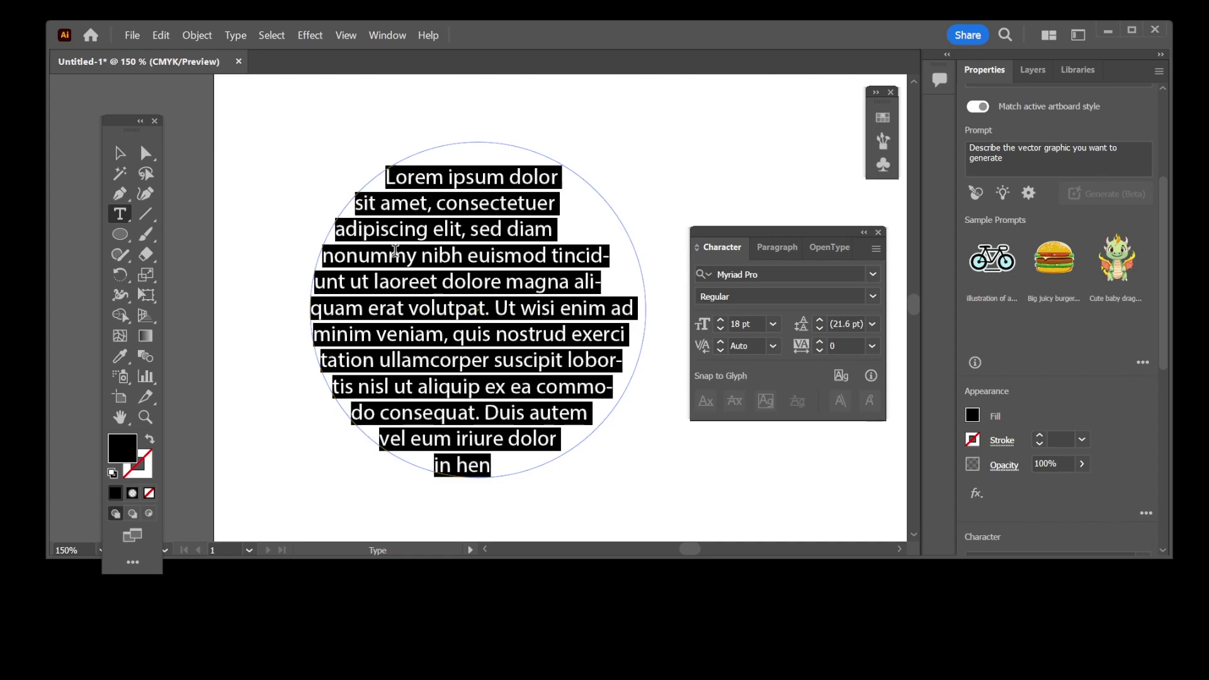
{"action": "type", "text": "How to type text i"}
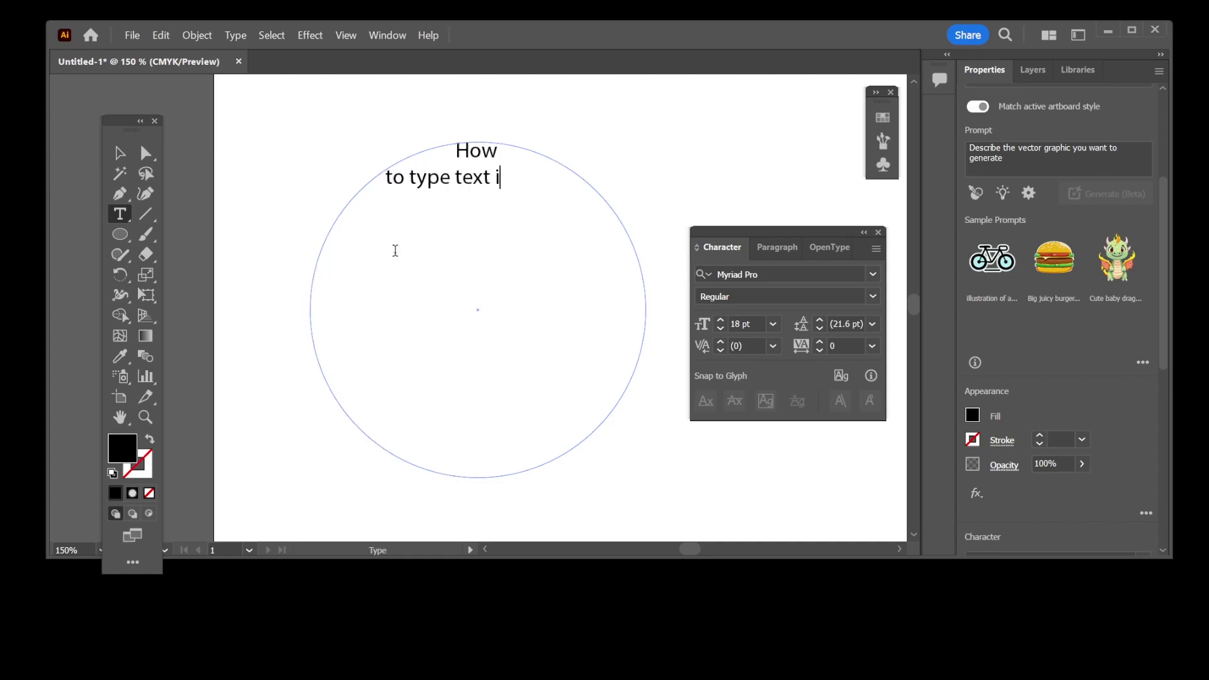
{"action": "type", "text": "nside a c"}
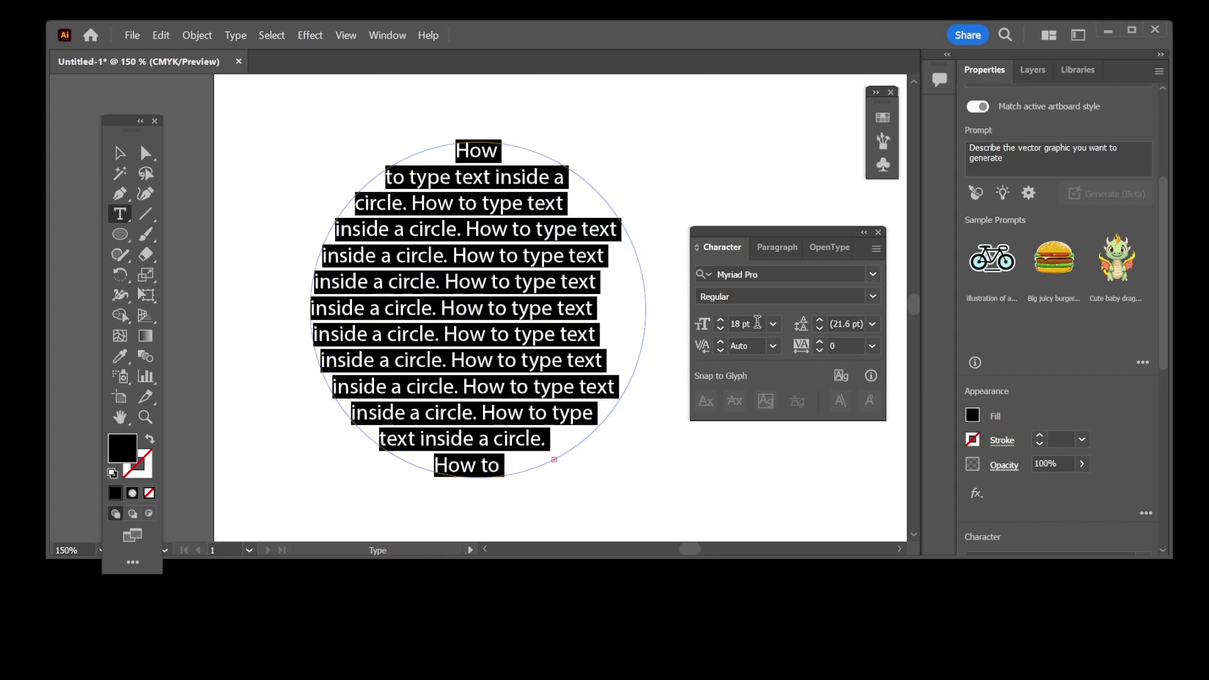
{"action": "left_click", "coordinate": [774, 324]}
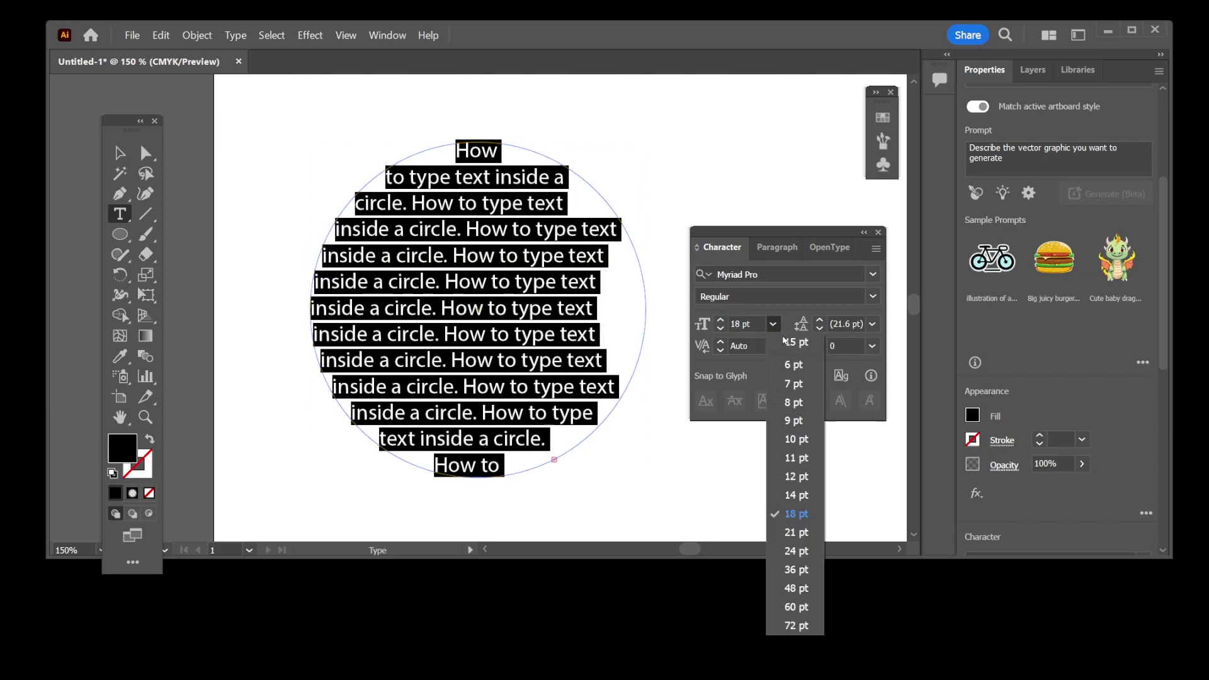
{"action": "left_click", "coordinate": [793, 402]}
{"action": "left_click", "coordinate": [469, 236]}
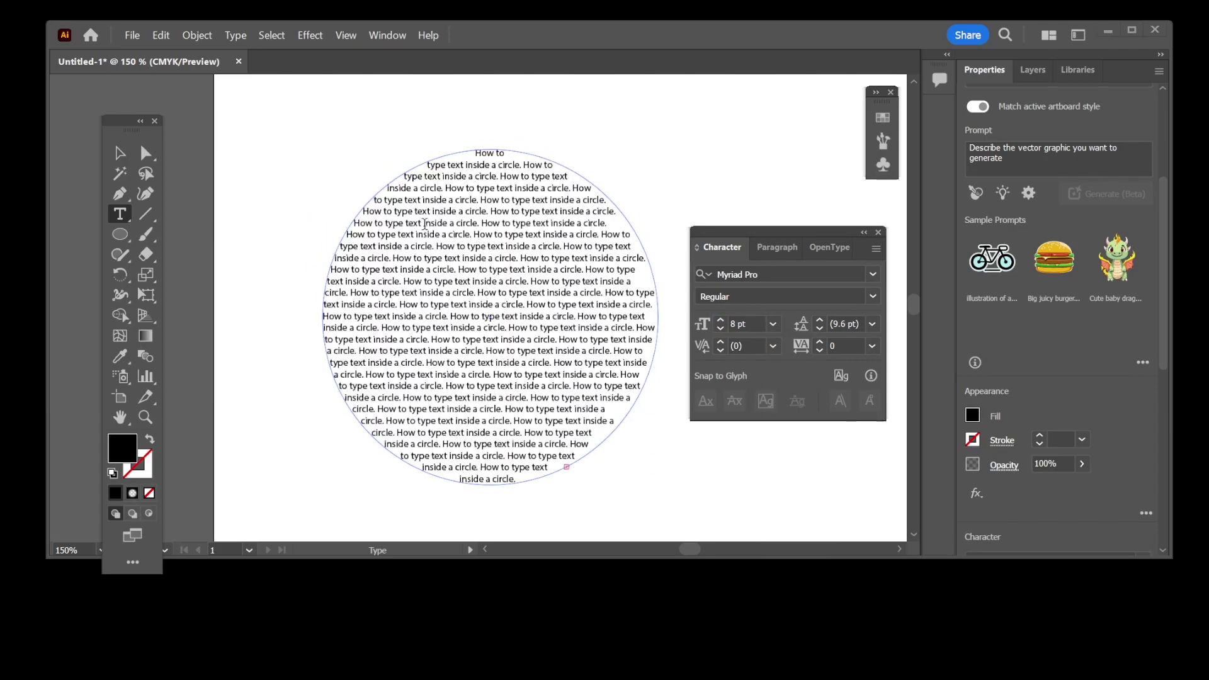
{"action": "left_click_drag", "start_coordinate": [425, 223], "coordinate": [548, 387]}
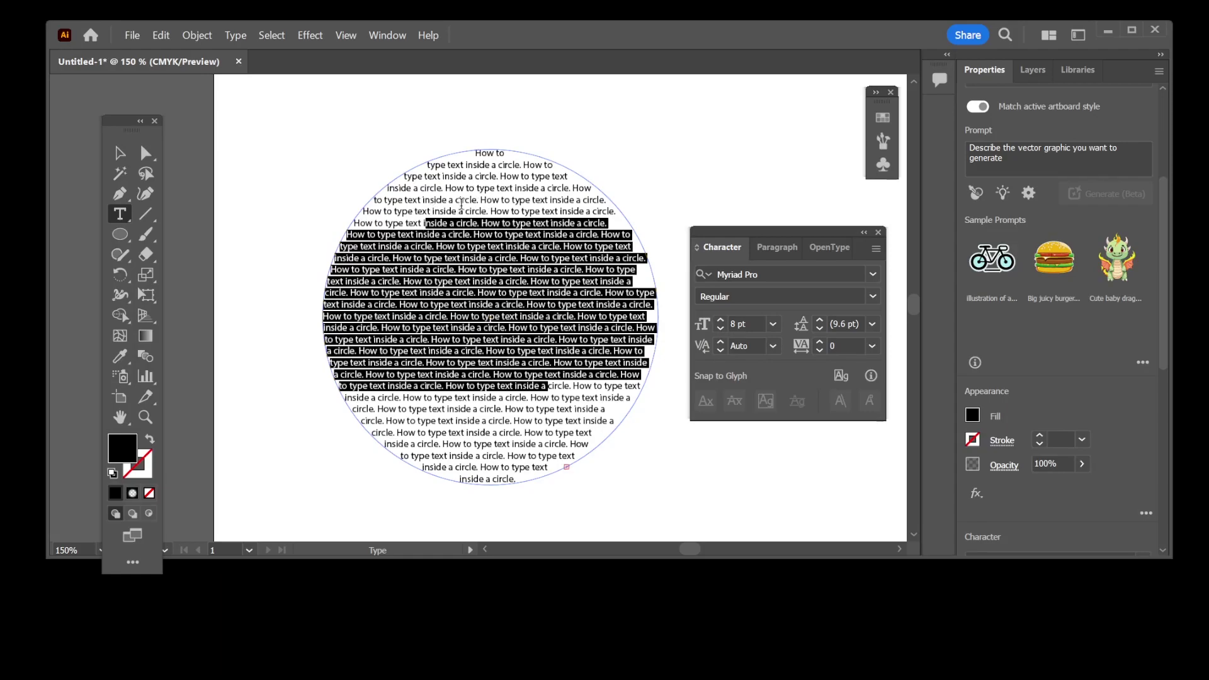
{"action": "left_click_drag", "start_coordinate": [448, 200], "coordinate": [510, 387]}
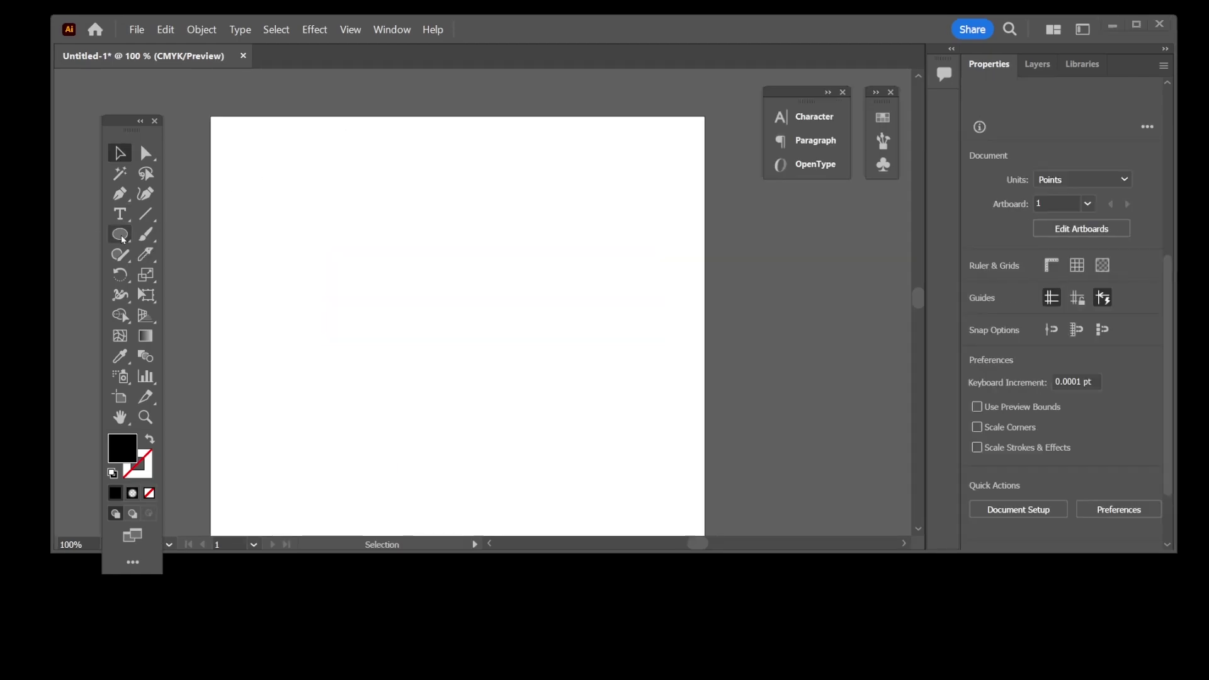
- Draw a new large circle and give it a neutral grey fill
{"action": "left_click", "coordinate": [120, 234]}
{"action": "mouse_move", "coordinate": [313, 173]}
{"action": "left_mouse_down"}
{"action": "mouse_move", "coordinate": [489, 297]}
{"action": "mouse_move", "coordinate": [619, 477]}
{"action": "left_mouse_up"}
{"action": "double_click", "coordinate": [123, 447]}
{"action": "left_click", "coordinate": [552, 391]}
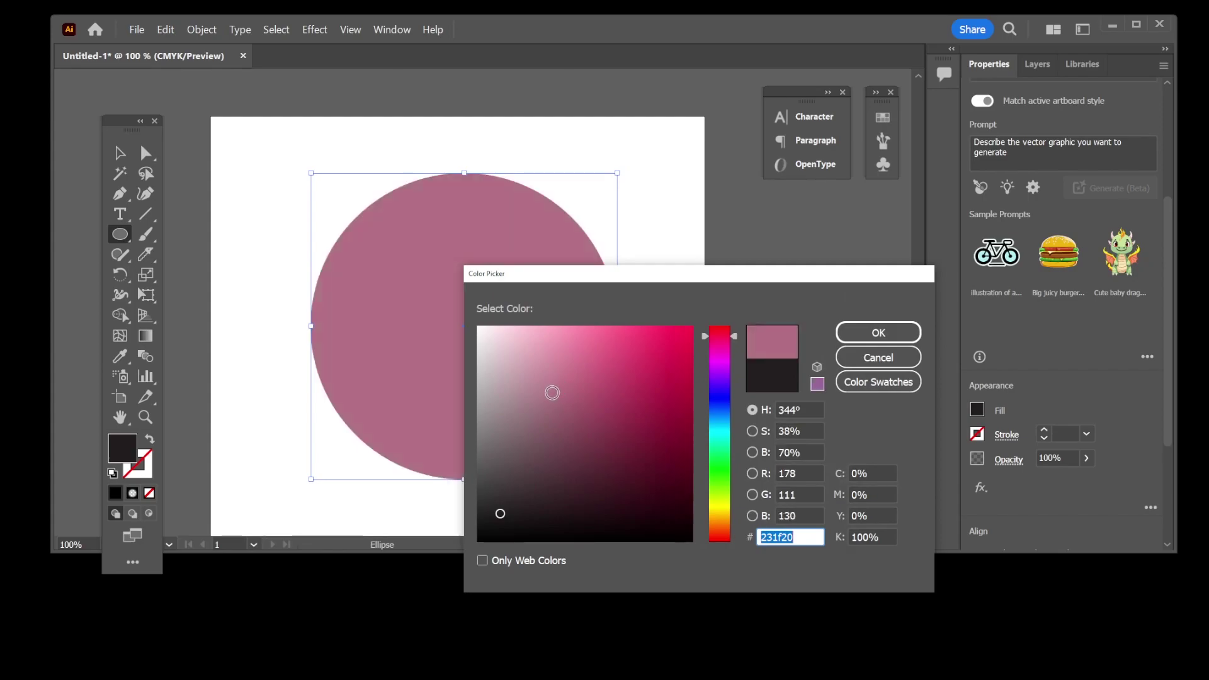
{"action": "left_click", "coordinate": [479, 390]}
{"action": "left_click", "coordinate": [877, 332]}
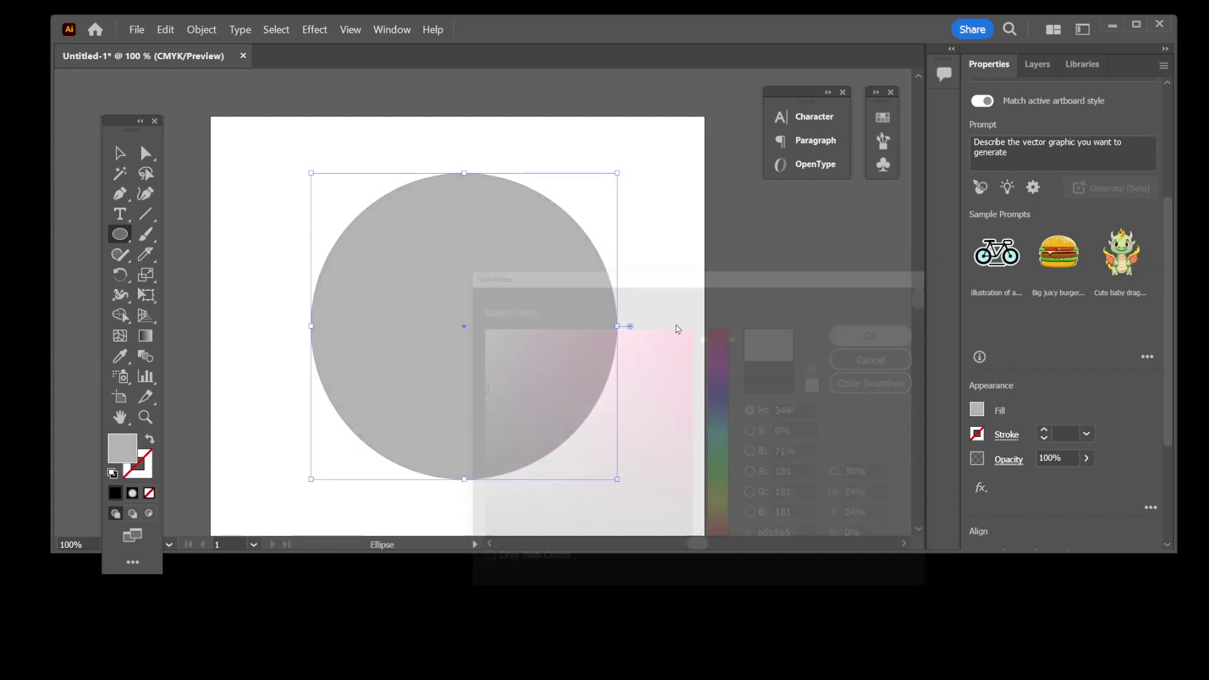
- Pick the Knife from the erasing and cutting tools to slice the circle
{"action": "left_click", "coordinate": [144, 255]}
{"action": "left_click", "coordinate": [203, 248]}
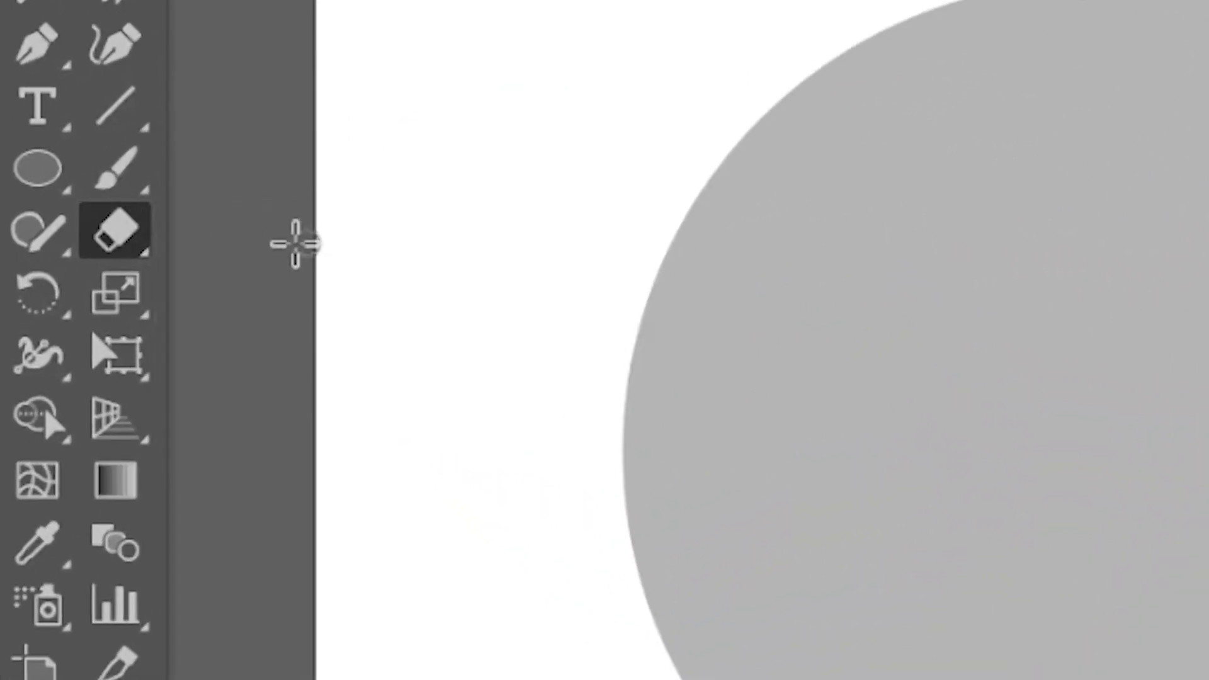
{"action": "left_click", "coordinate": [118, 232]}
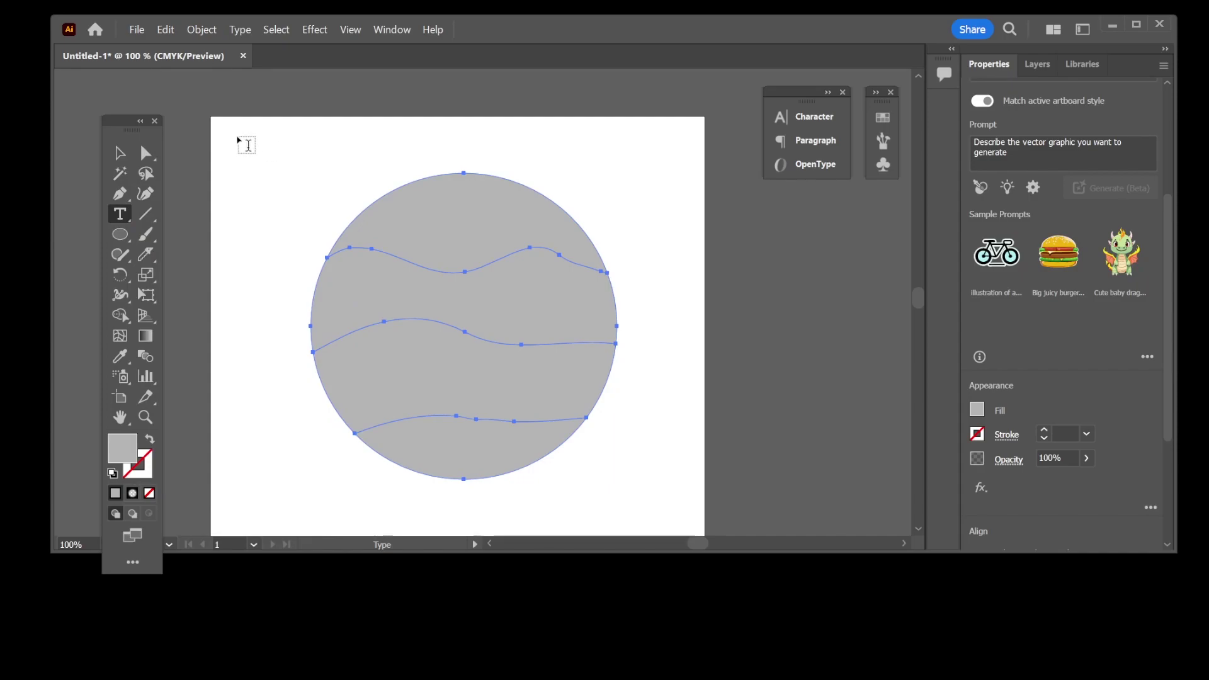
- Type WRITING, TEXT, INSIDE and CIRCLE on separate lines at the artboard's top left
{"action": "left_click", "coordinate": [238, 142]}
{"action": "type", "text": "WRITING"}
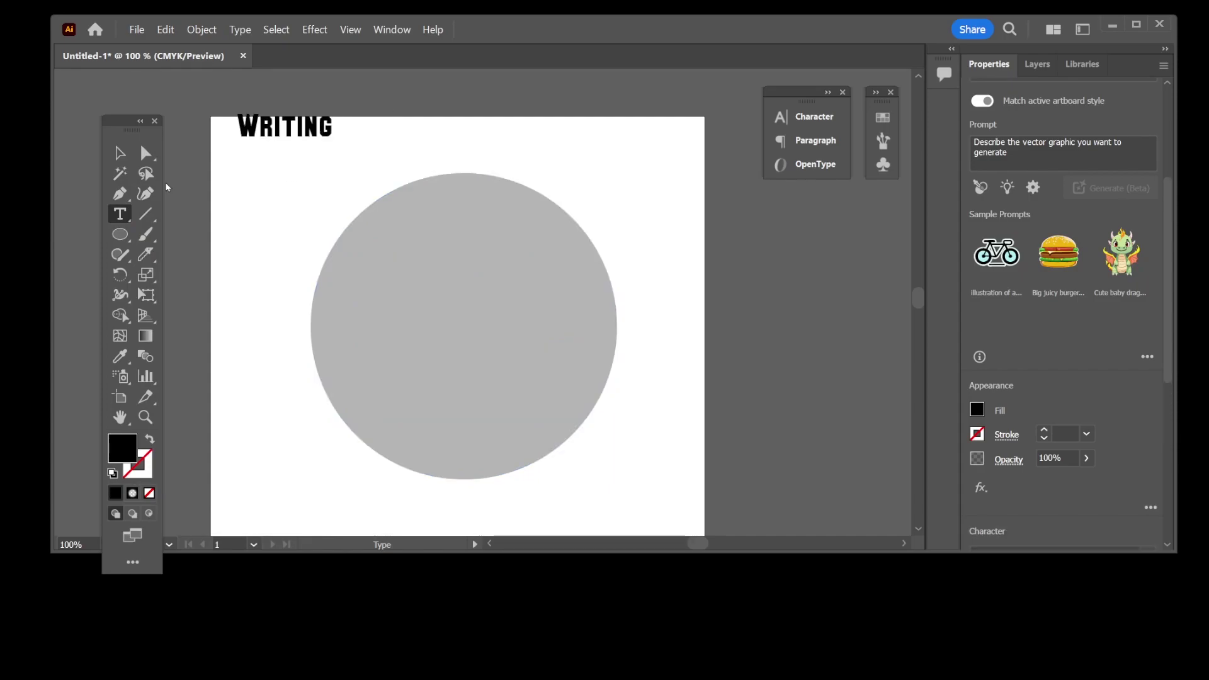
{"action": "key", "text": "Return"}
{"action": "type", "text": "Text"}
{"action": "key", "text": "Return"}
{"action": "type", "text": "Inside"}
{"action": "key", "text": "Return"}
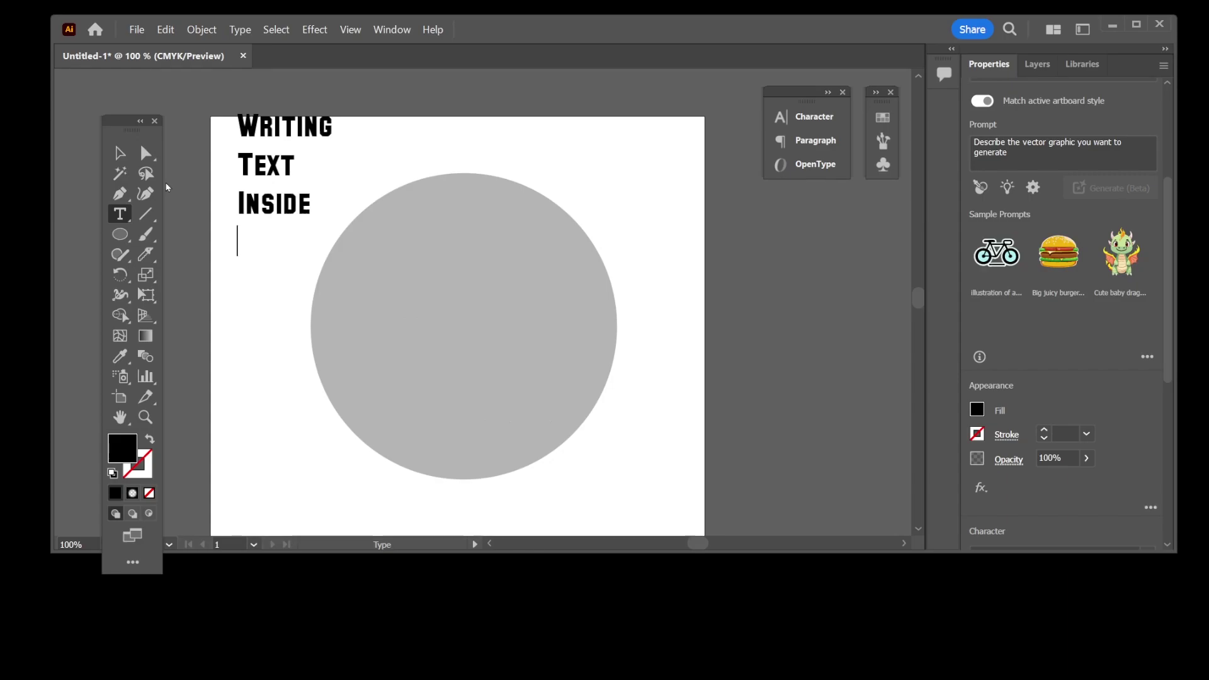
{"action": "type", "text": "Circle"}
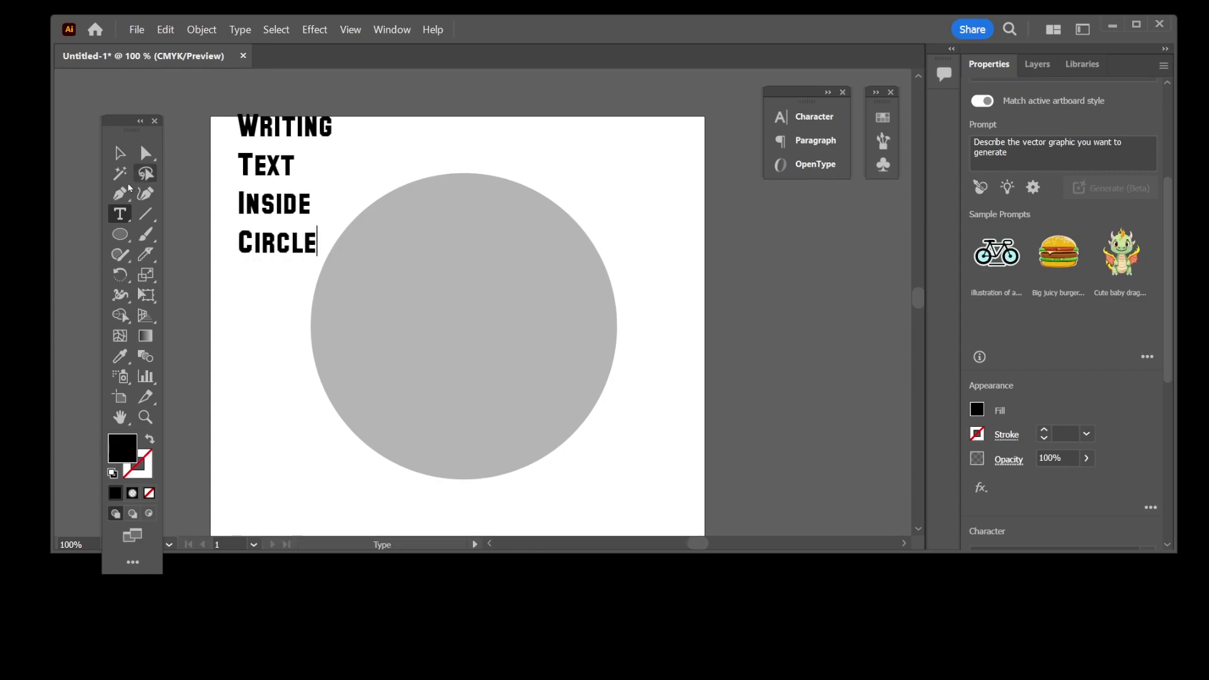
- Nudge the word stack slightly down and left, then convert it to outlines
{"action": "left_click", "coordinate": [120, 154]}
{"action": "left_click_drag", "start_coordinate": [277, 170], "coordinate": [287, 184]}
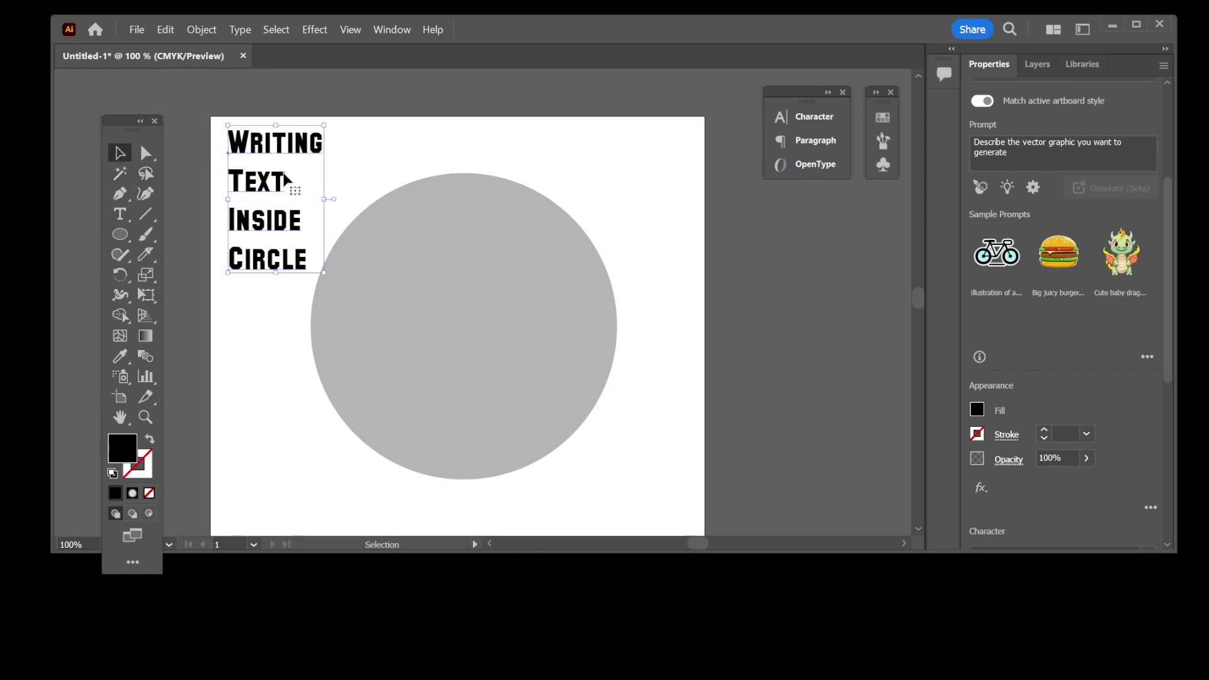
{"action": "key", "text": "ctrl"}
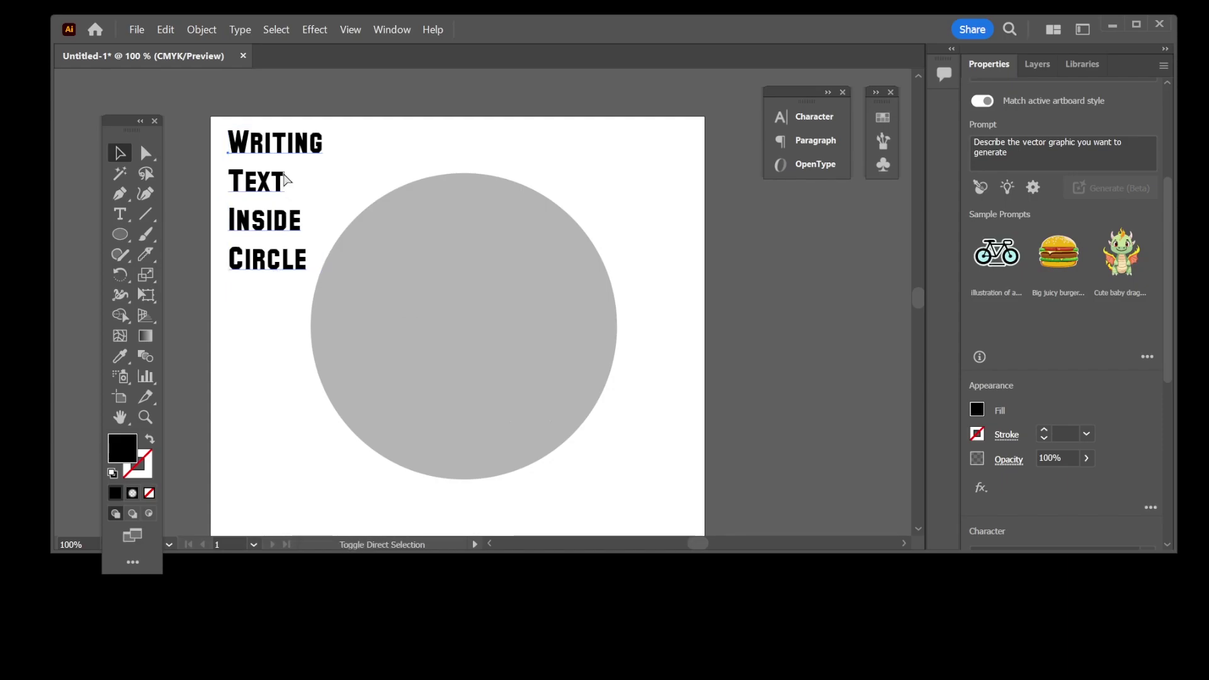
{"action": "key", "text": "ctrl"}
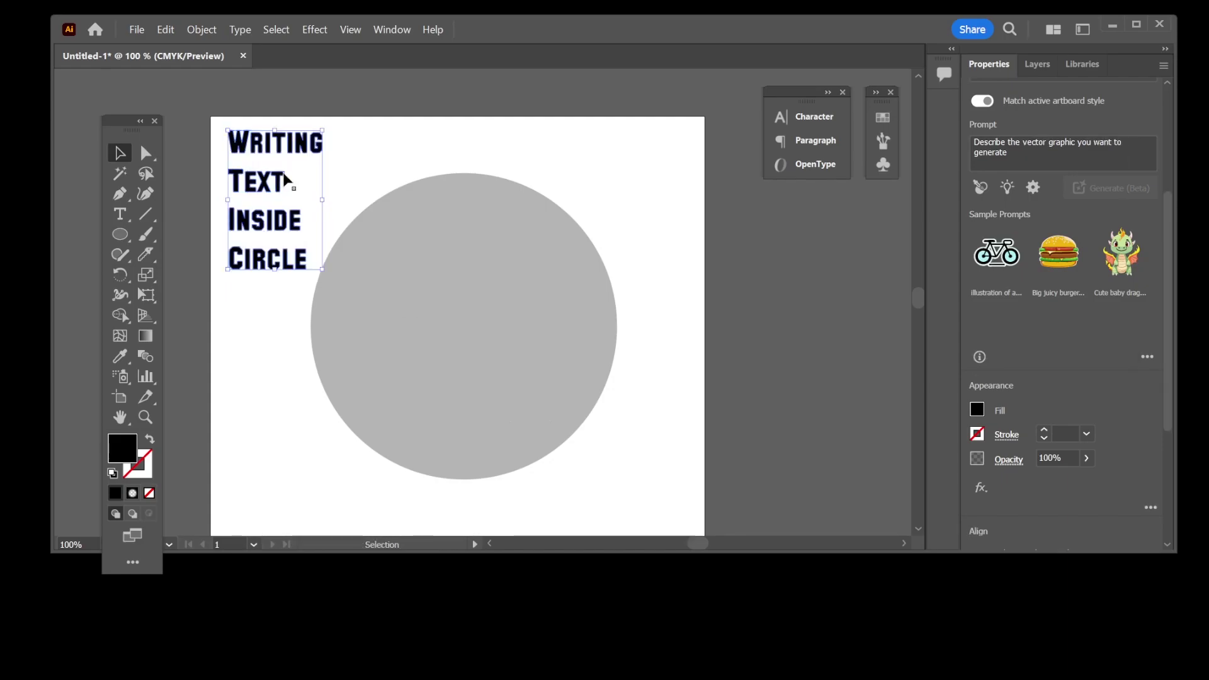
{"action": "key", "text": "ctrl+shift+o"}
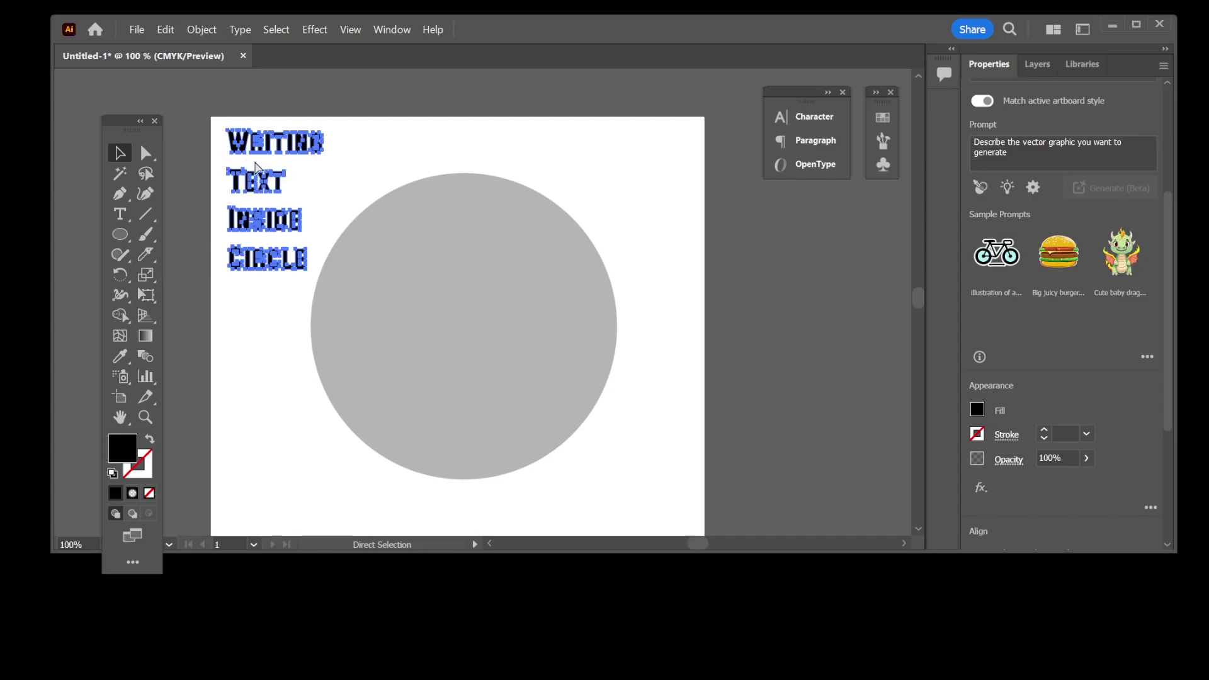
- Isolate WRITING in the outlined word group and unite its letters into one shape
{"action": "left_click", "coordinate": [332, 139]}
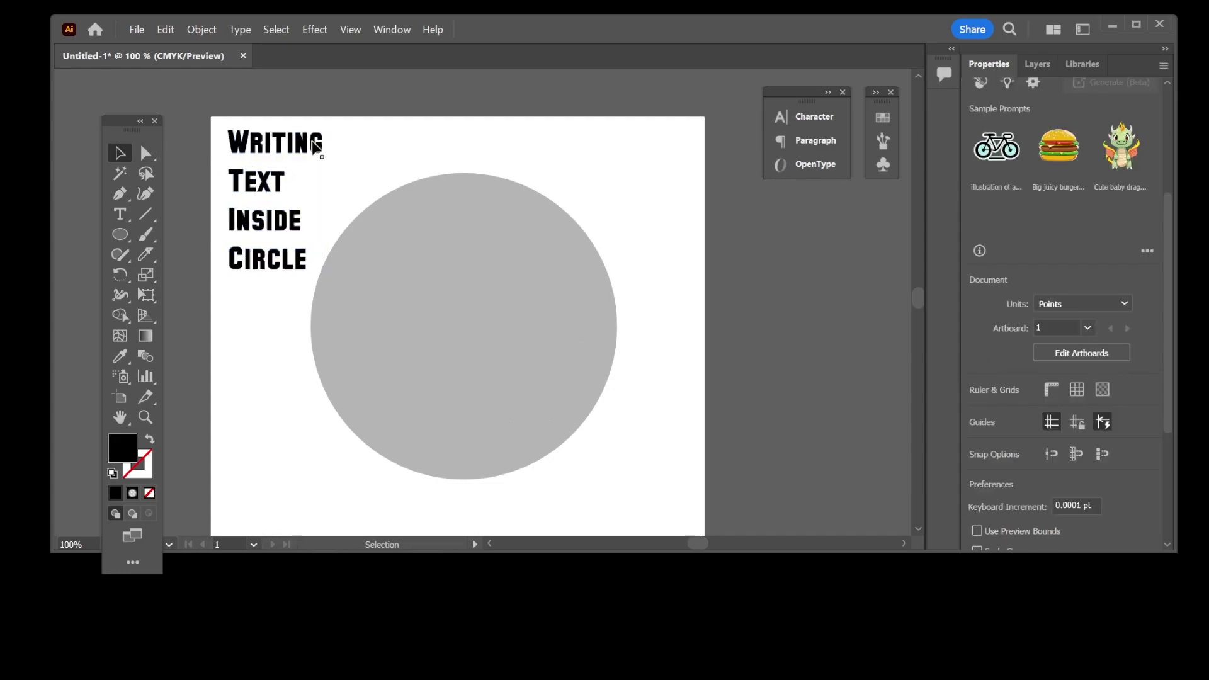
{"action": "double_click", "coordinate": [318, 149]}
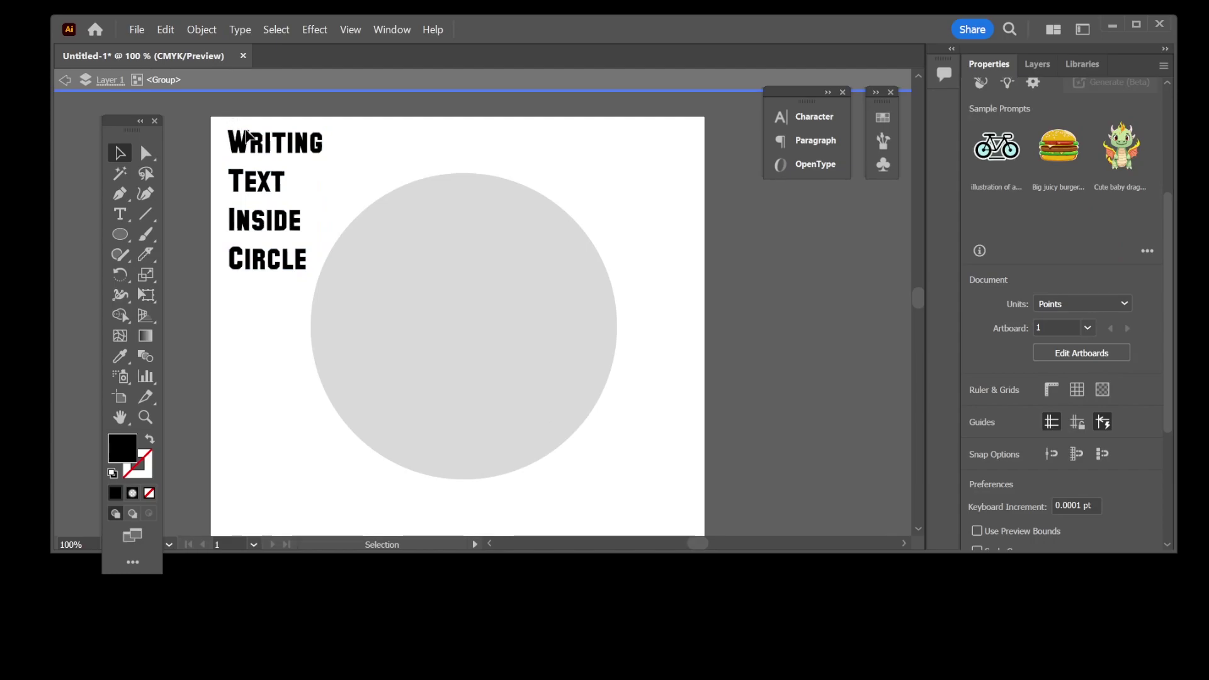
{"action": "left_click", "coordinate": [274, 141]}
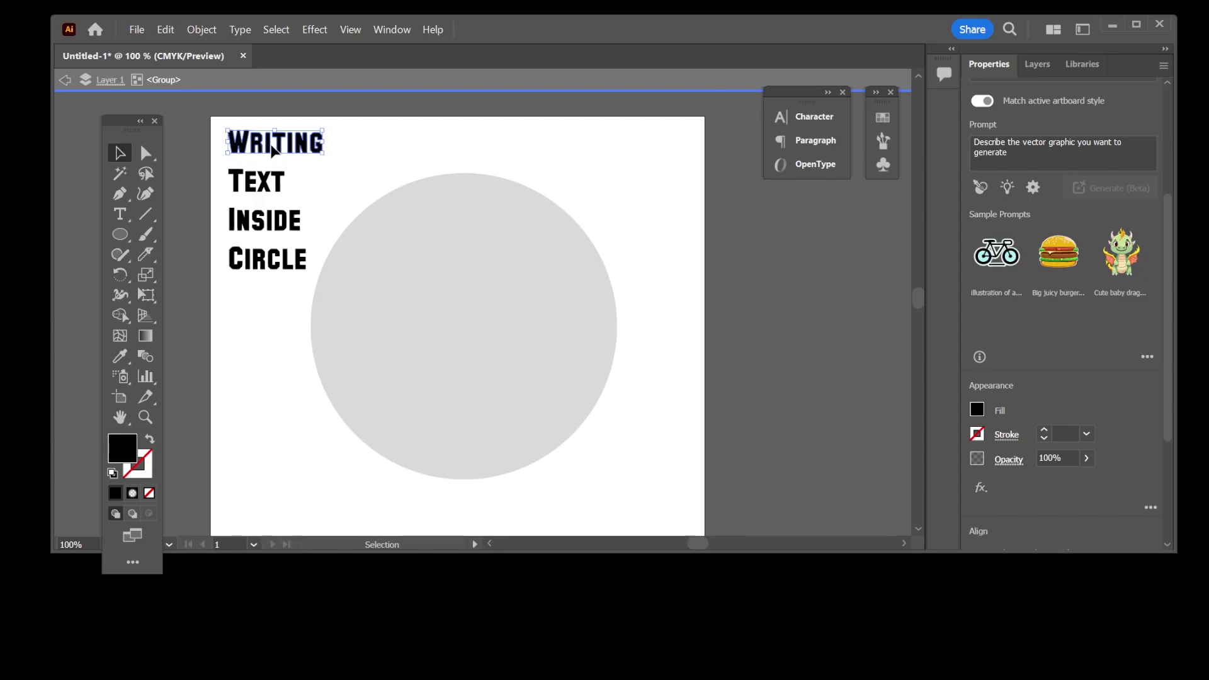
{"action": "scroll", "coordinate": [1036, 326], "scroll_direction": "down", "scroll_amount": 3}
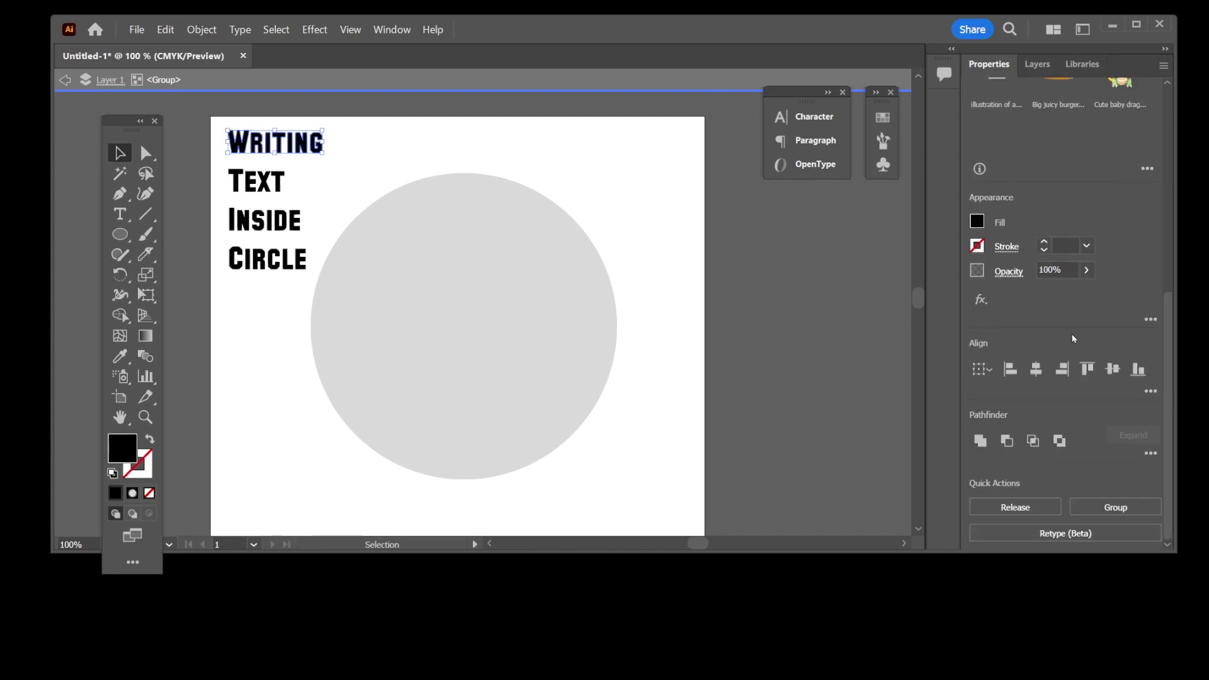
{"action": "left_click", "coordinate": [975, 421]}
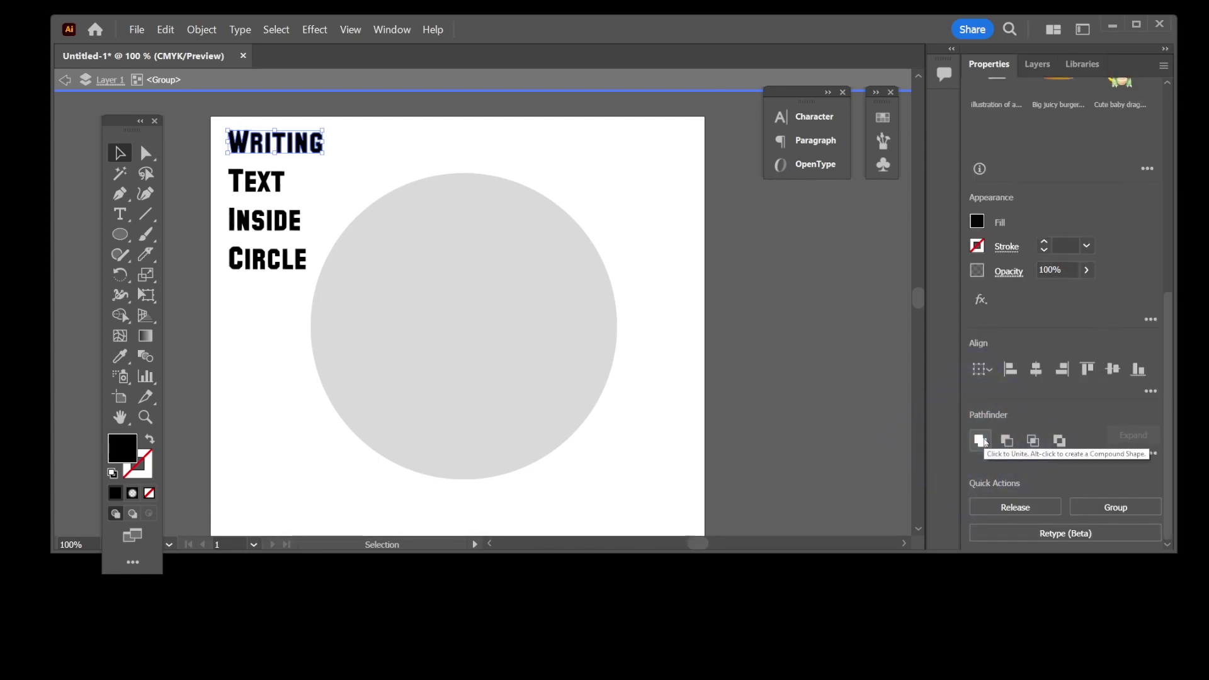
{"action": "left_click", "coordinate": [983, 441]}
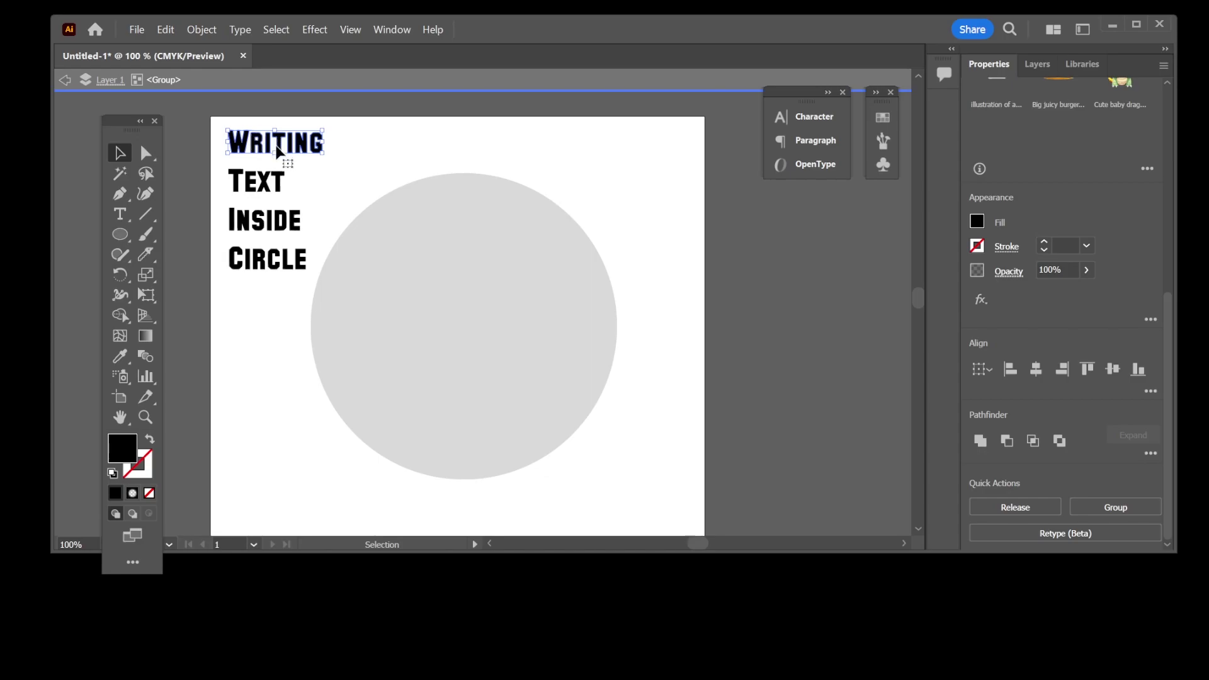
{"action": "left_click", "coordinate": [981, 442]}
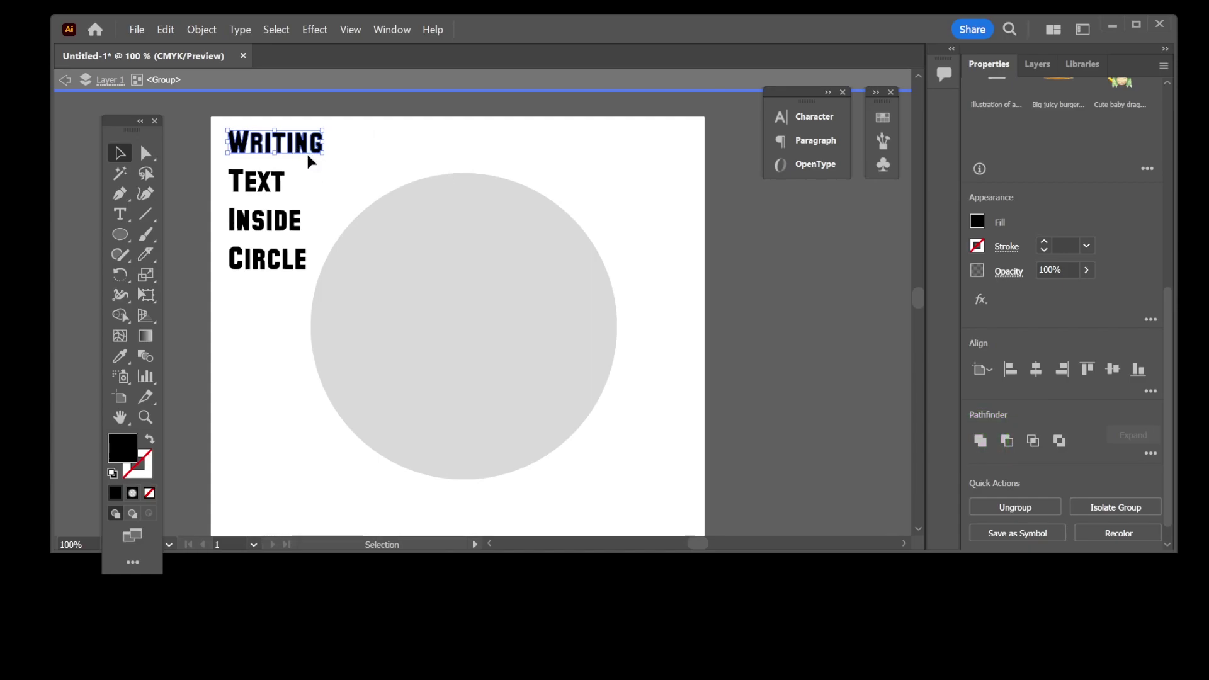
- Cut WRITING from the list, paste it at the circle's top, and outline it
{"action": "key", "text": "ctrl+x"}
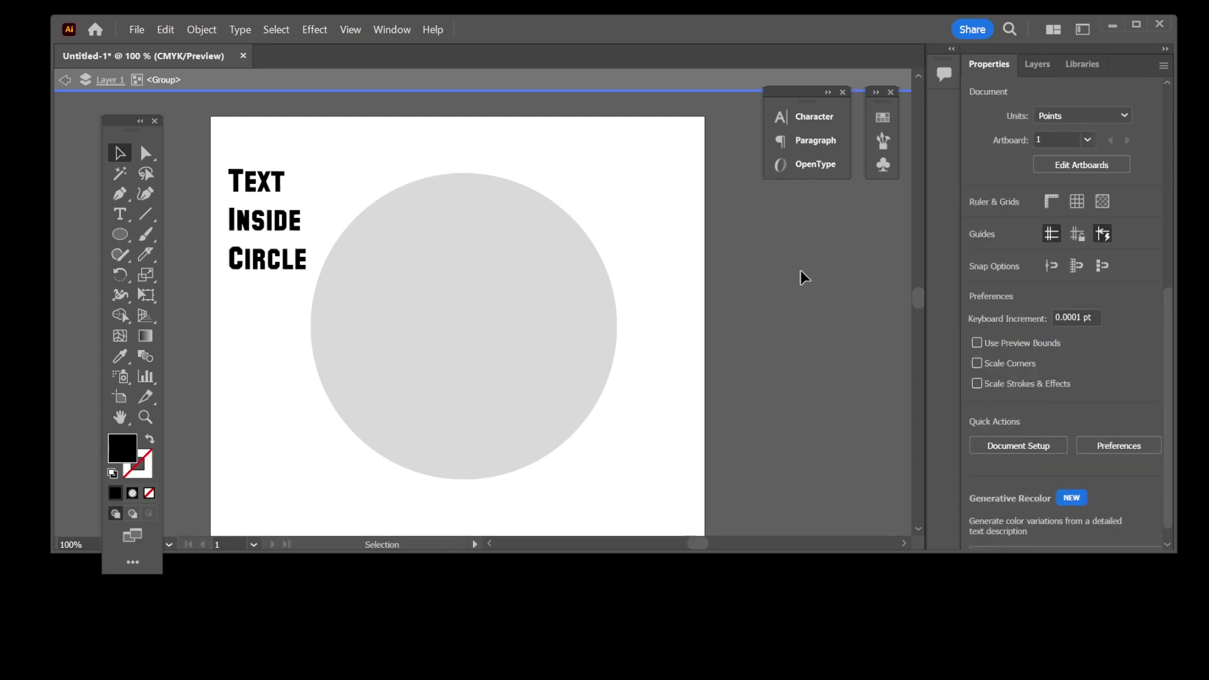
{"action": "double_click", "coordinate": [800, 271]}
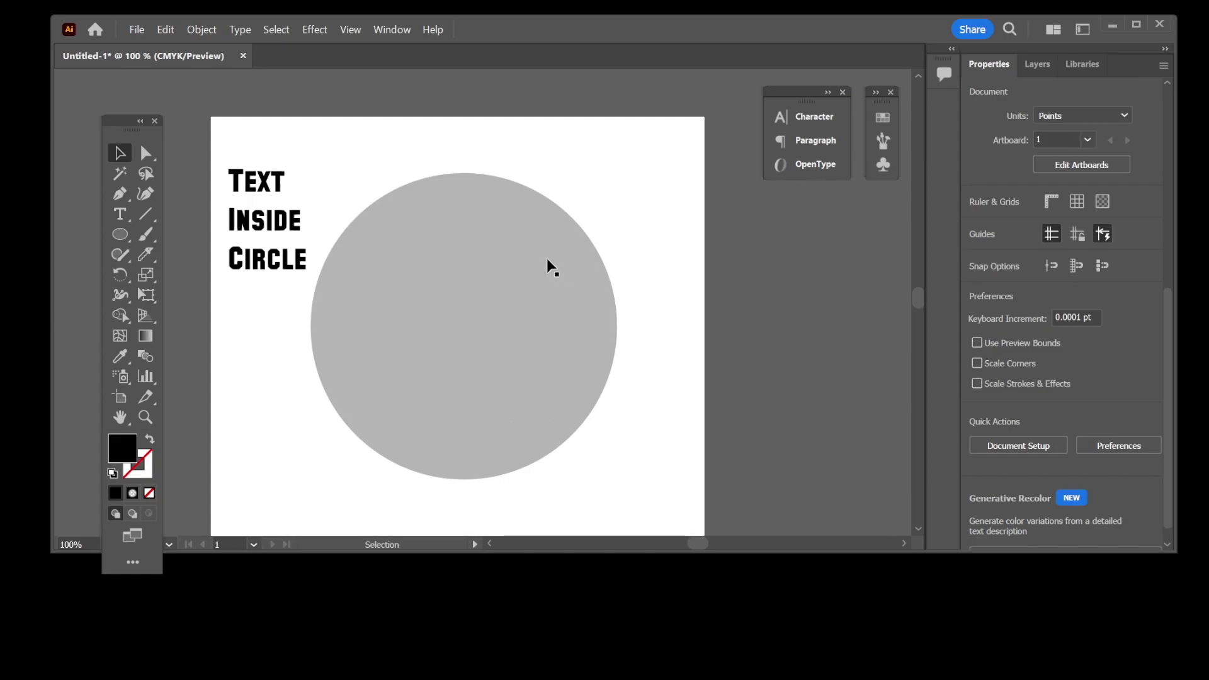
{"action": "key", "text": "ctrl+v"}
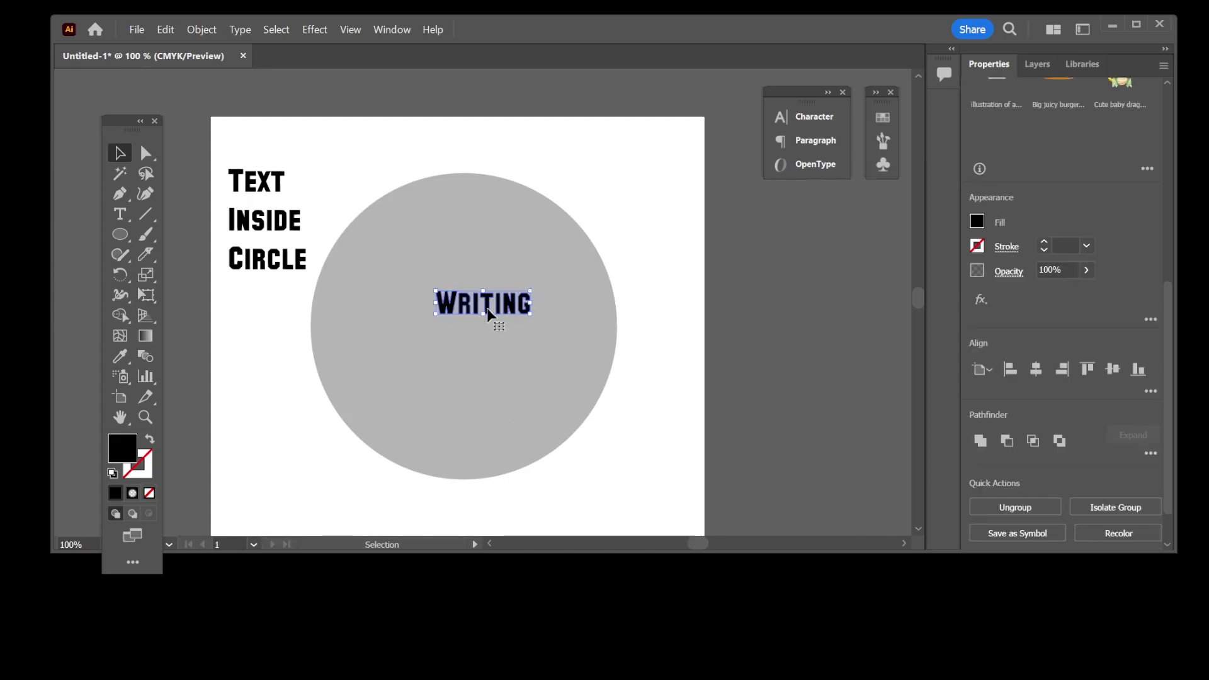
{"action": "left_click_drag", "start_coordinate": [493, 312], "coordinate": [463, 219]}
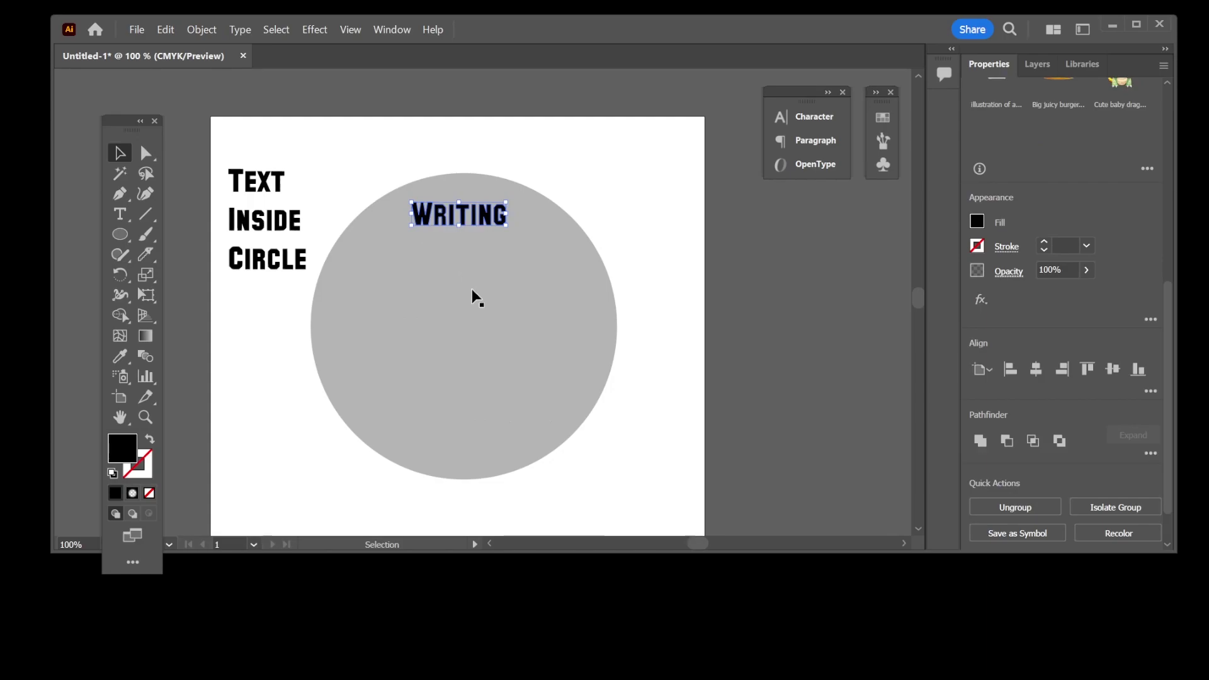
{"action": "key", "text": "ctrl+shift+o"}
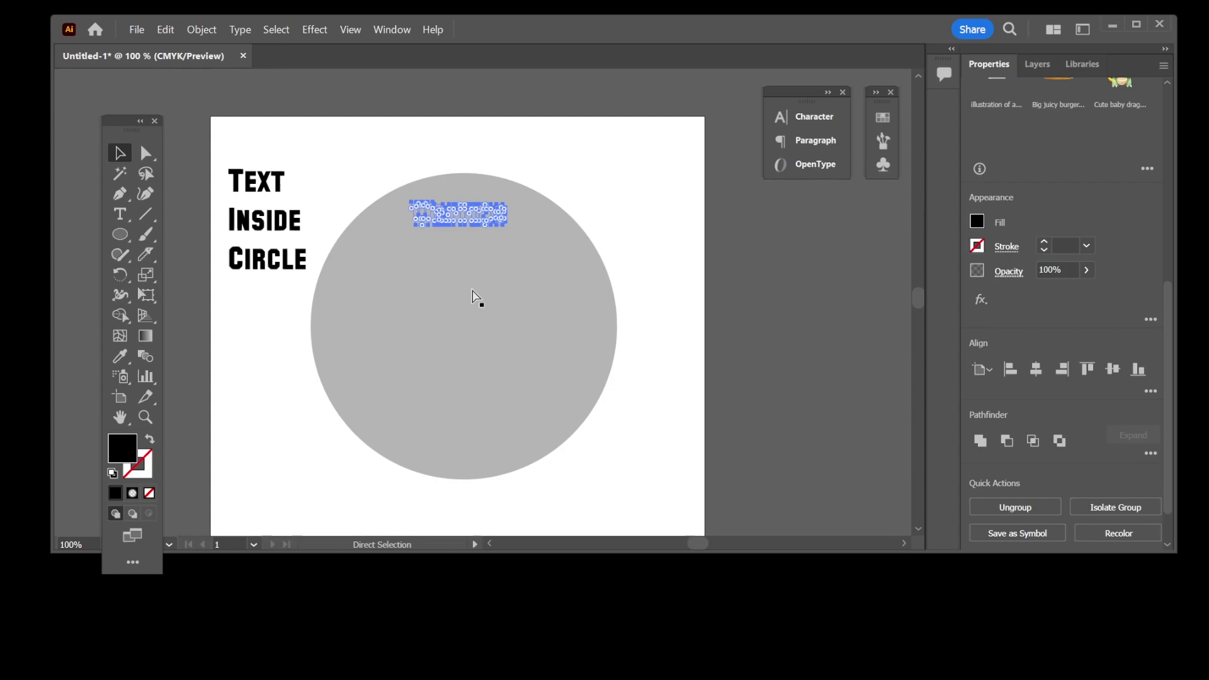
{"action": "key", "text": "v"}
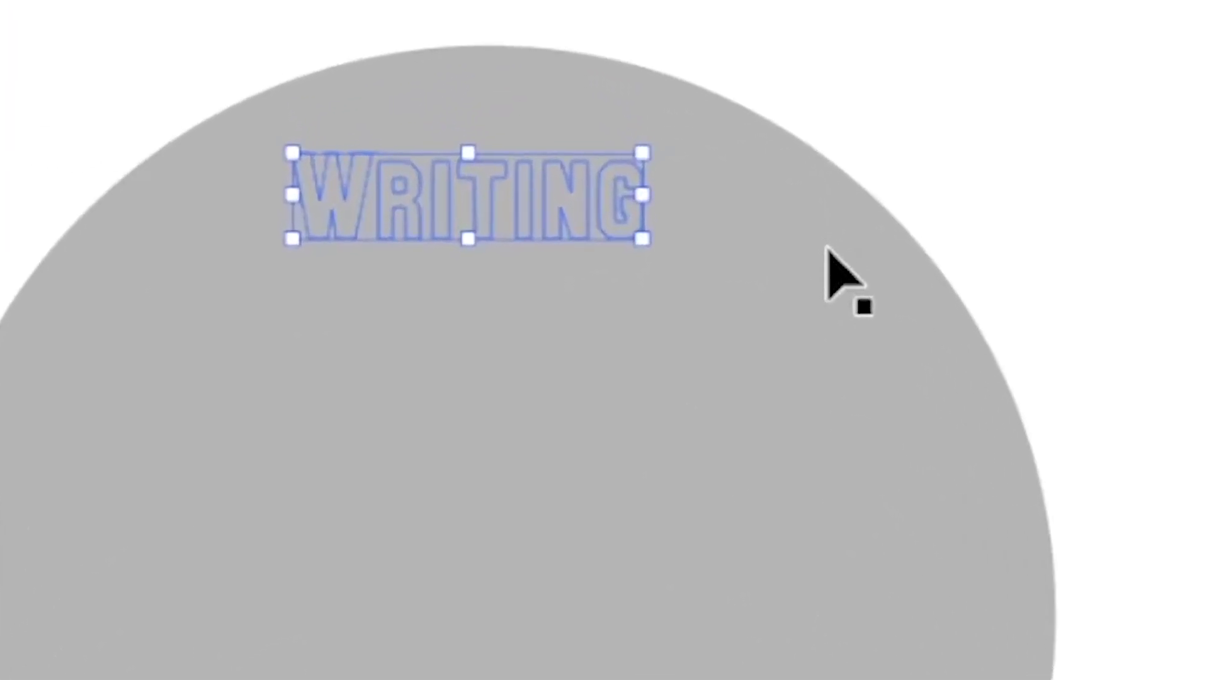
- Envelope-distort WRITING into the circle's wavy top slice using Make with Top Object
{"action": "left_click", "coordinate": [830, 274], "text": "shift"}
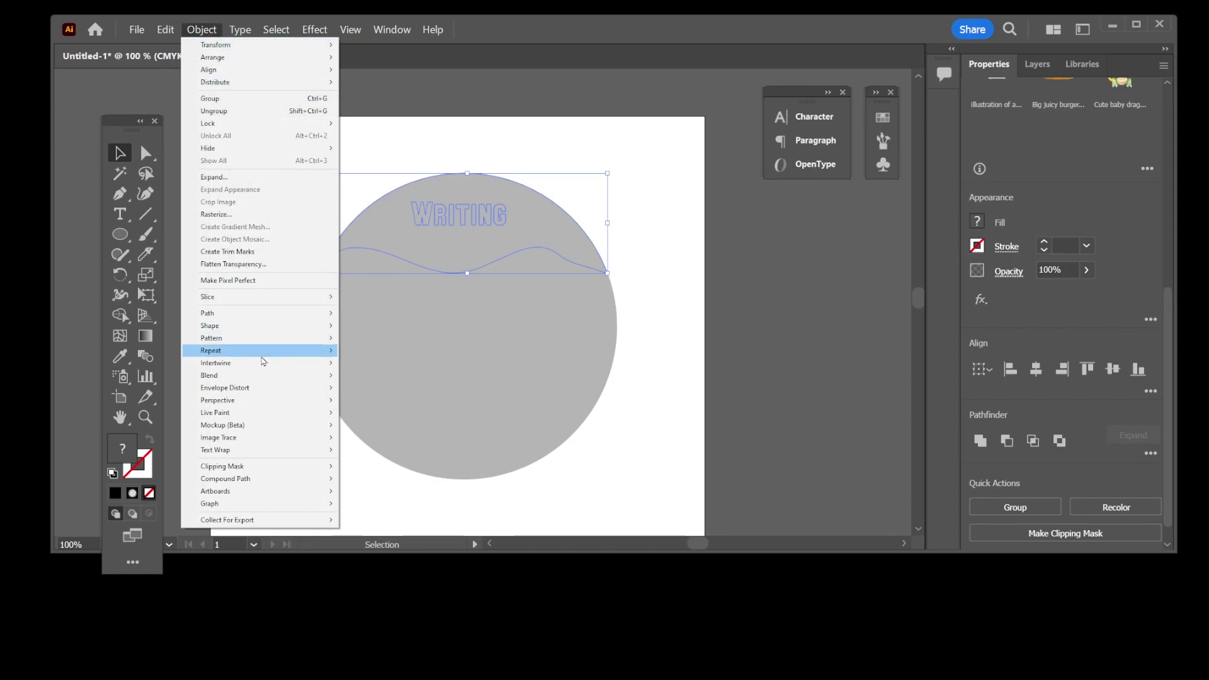
{"action": "mouse_move", "coordinate": [224, 387]}
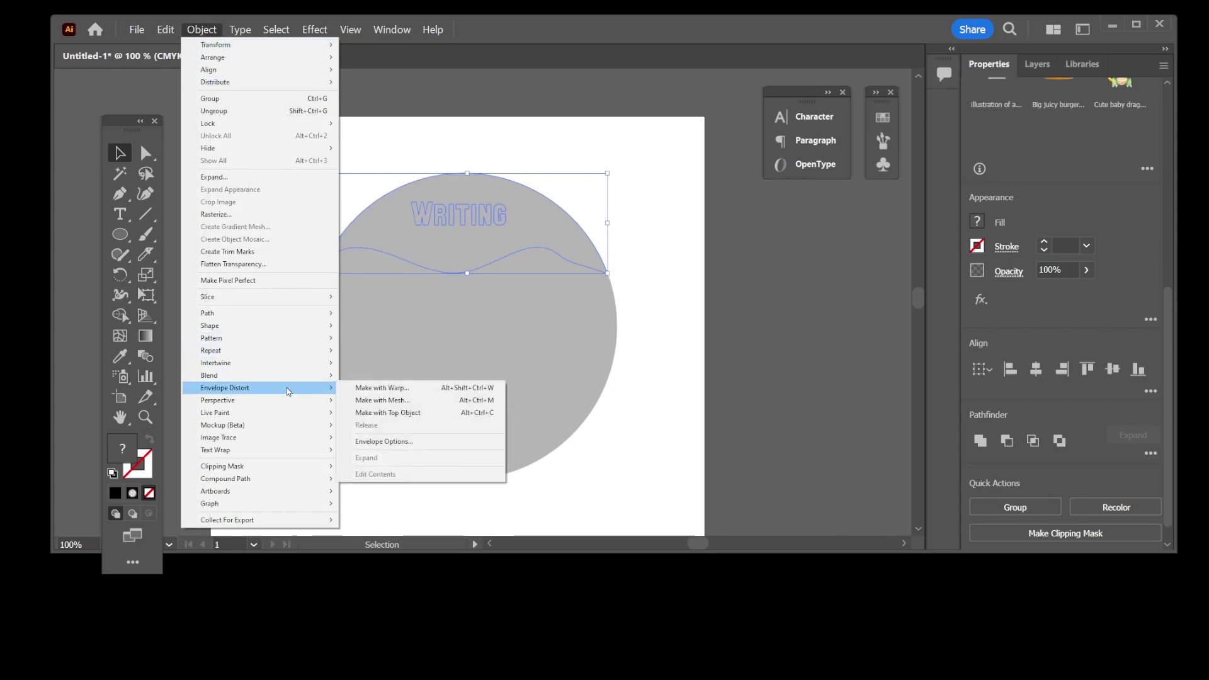
{"action": "left_click", "coordinate": [398, 413]}
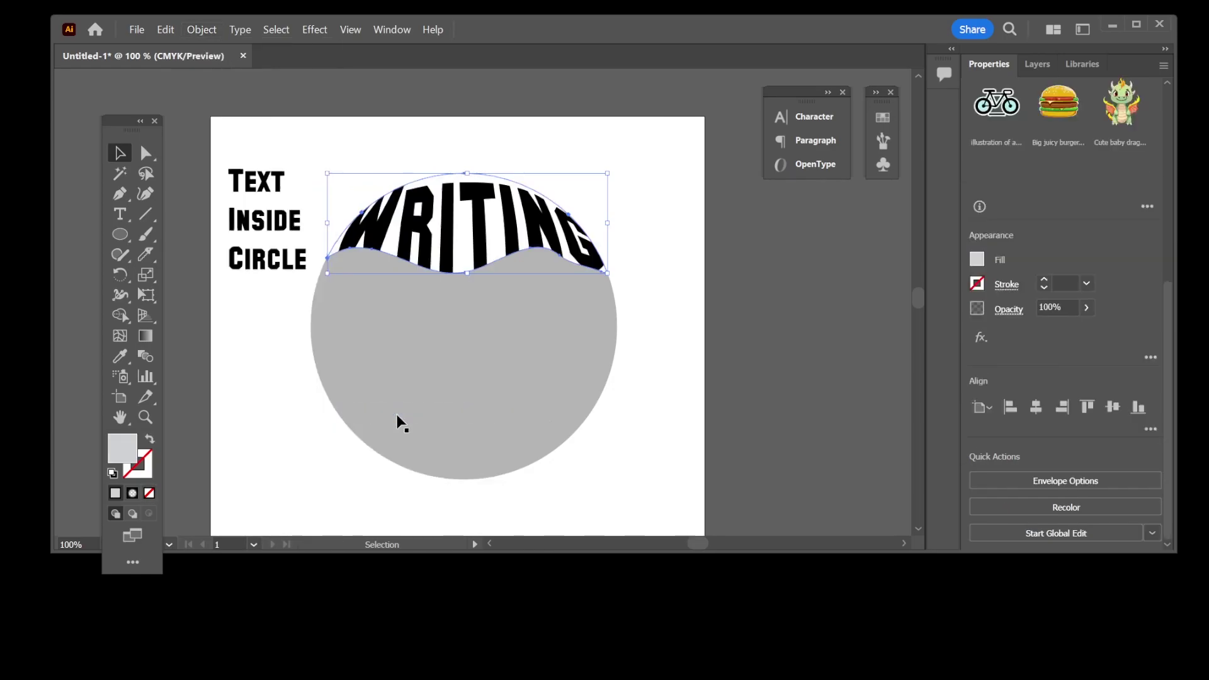
{"action": "left_click", "coordinate": [398, 423]}
{"action": "double_click", "coordinate": [267, 184]}
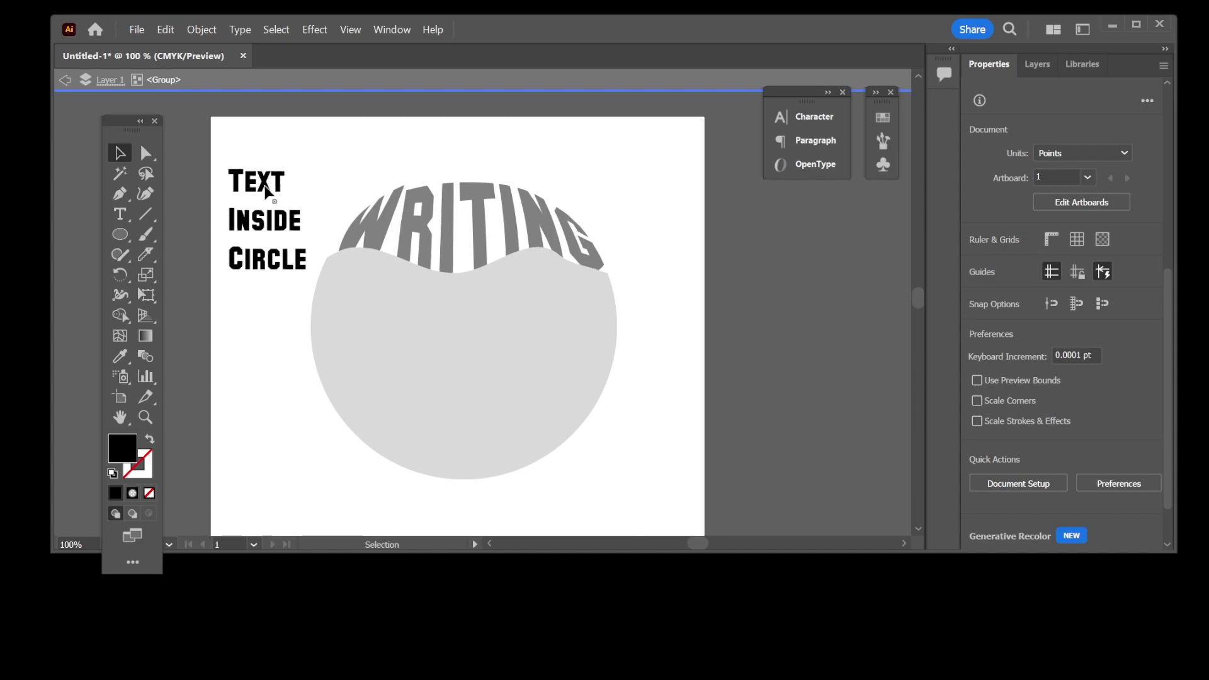
- Move TEXT onto the circle below WRITING, unite it, and send it backward
{"action": "left_click", "coordinate": [267, 191]}
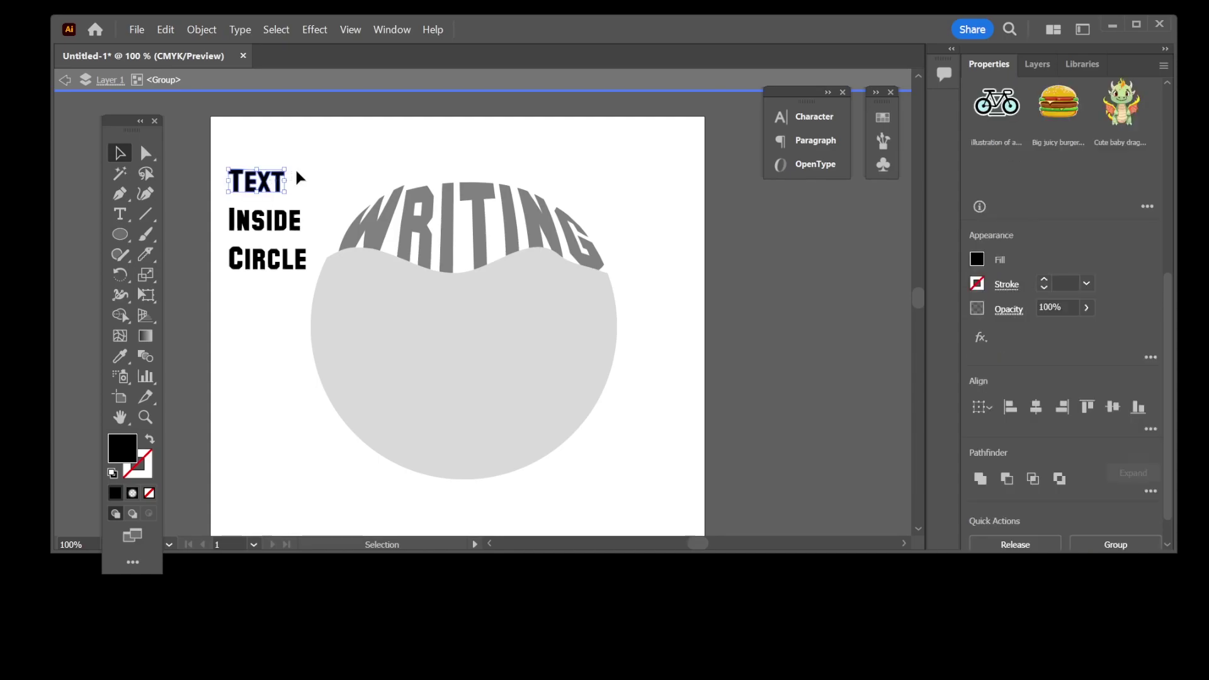
{"action": "key", "text": "Delete"}
{"action": "double_click", "coordinate": [821, 282]}
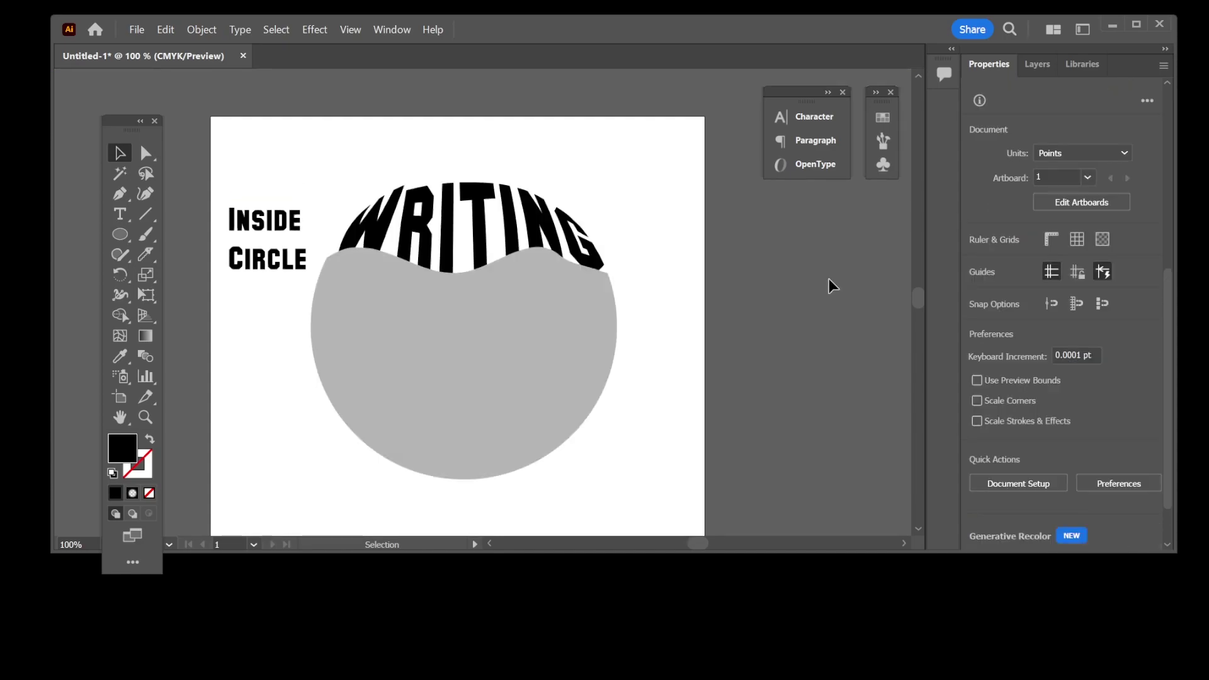
{"action": "key", "text": "a"}
{"action": "key", "text": "ctrl+z"}
{"action": "left_click_drag", "start_coordinate": [483, 302], "coordinate": [374, 285]}
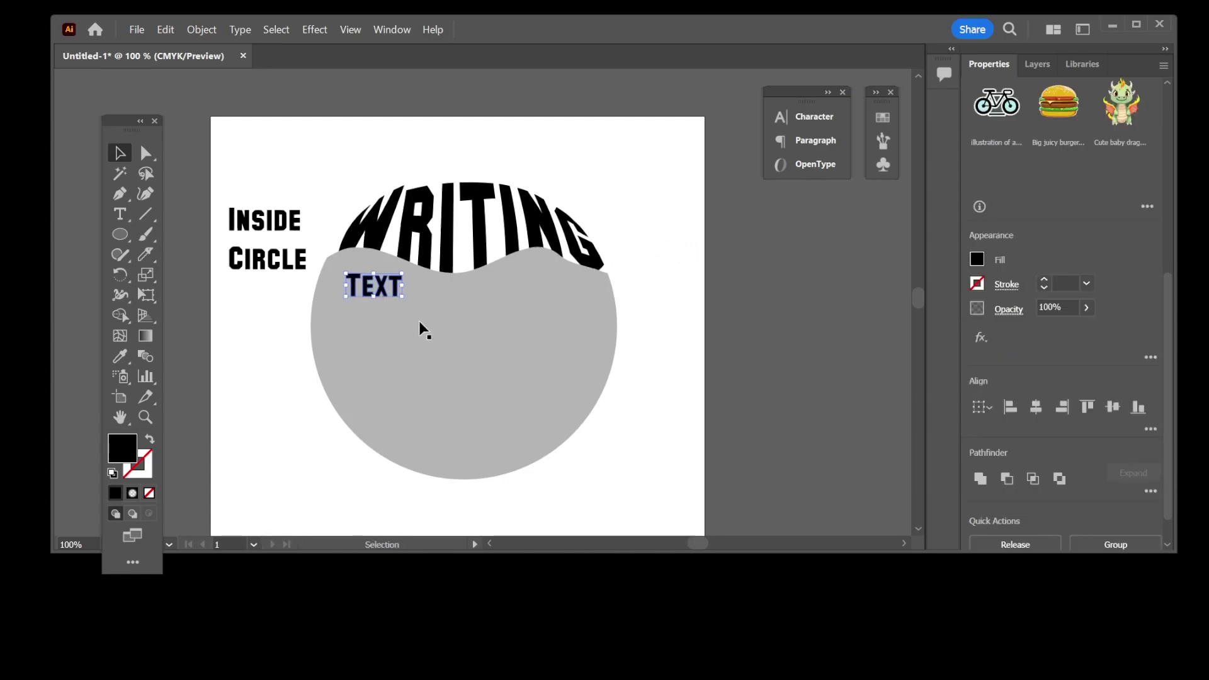
{"action": "left_click", "coordinate": [981, 479]}
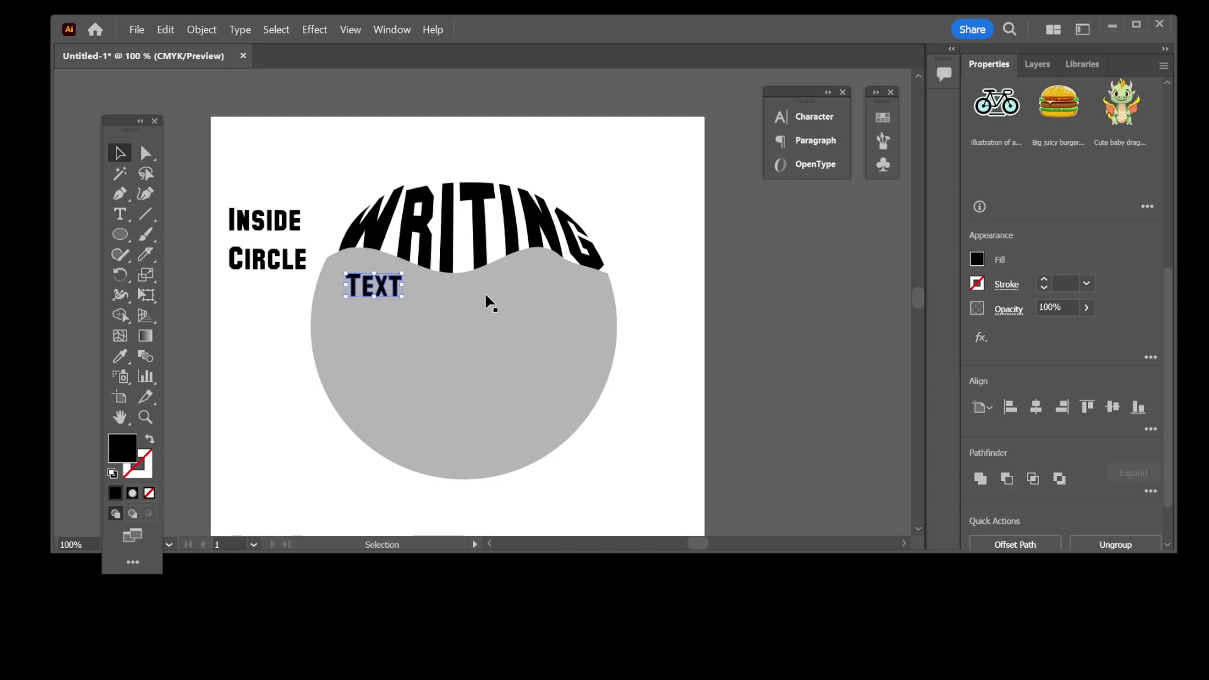
{"action": "key", "text": "ctrl+bracketleft"}
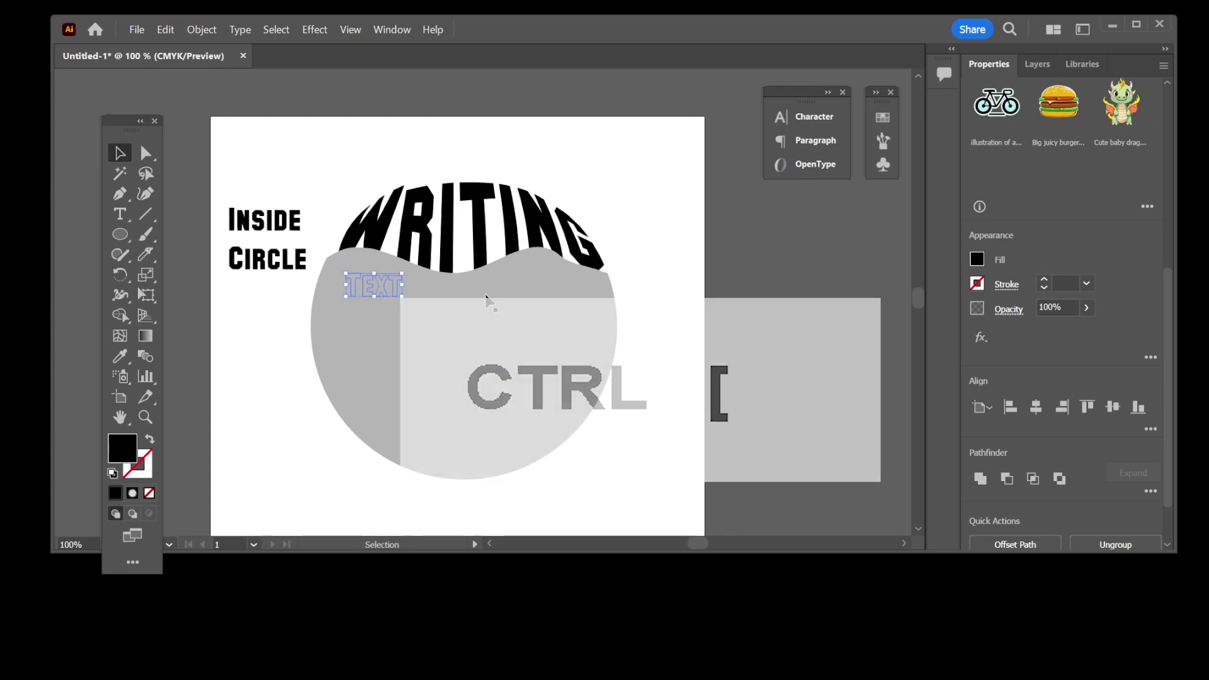
- Envelope-distort TEXT into the circle's second wavy slice with Make with Top Object
{"action": "left_click", "coordinate": [530, 281], "text": "shift"}
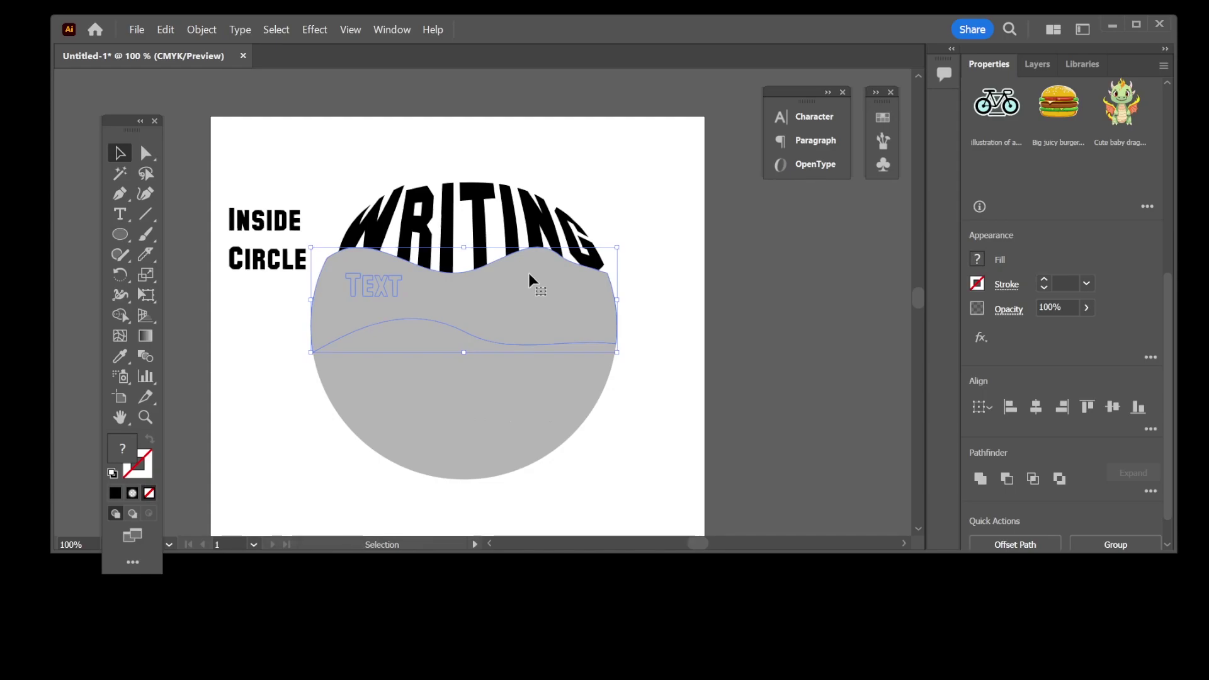
{"action": "left_click", "coordinate": [201, 30]}
{"action": "mouse_move", "coordinate": [225, 388]}
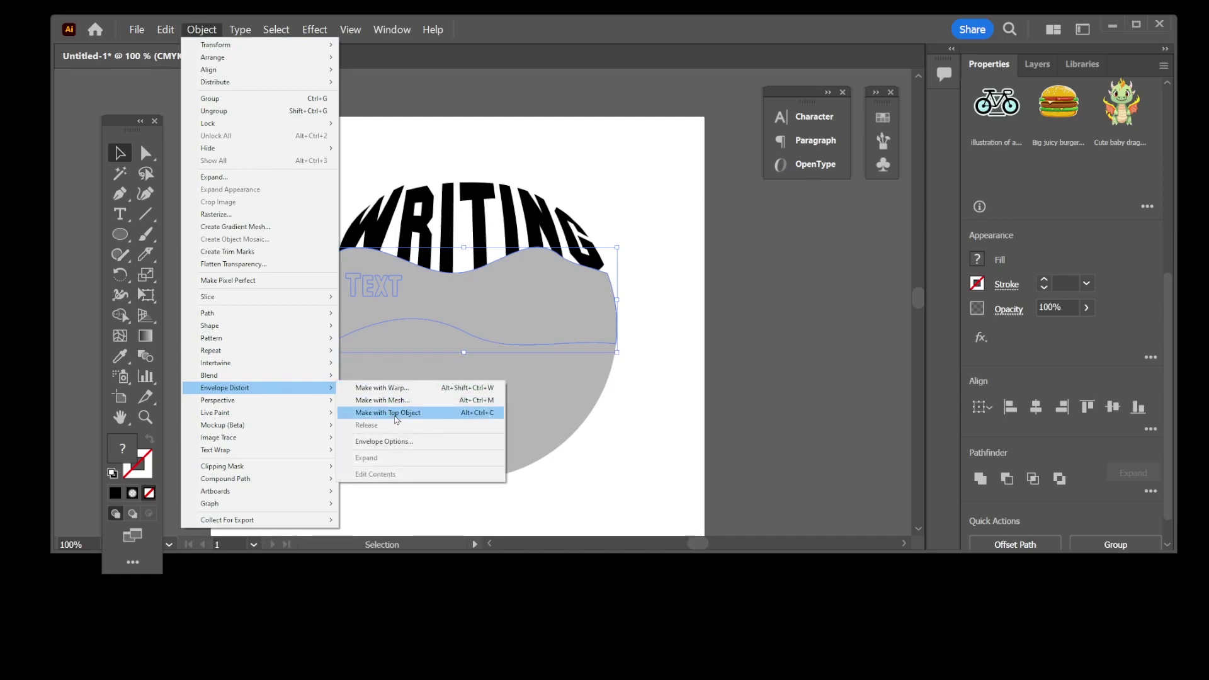
{"action": "left_click", "coordinate": [404, 413]}
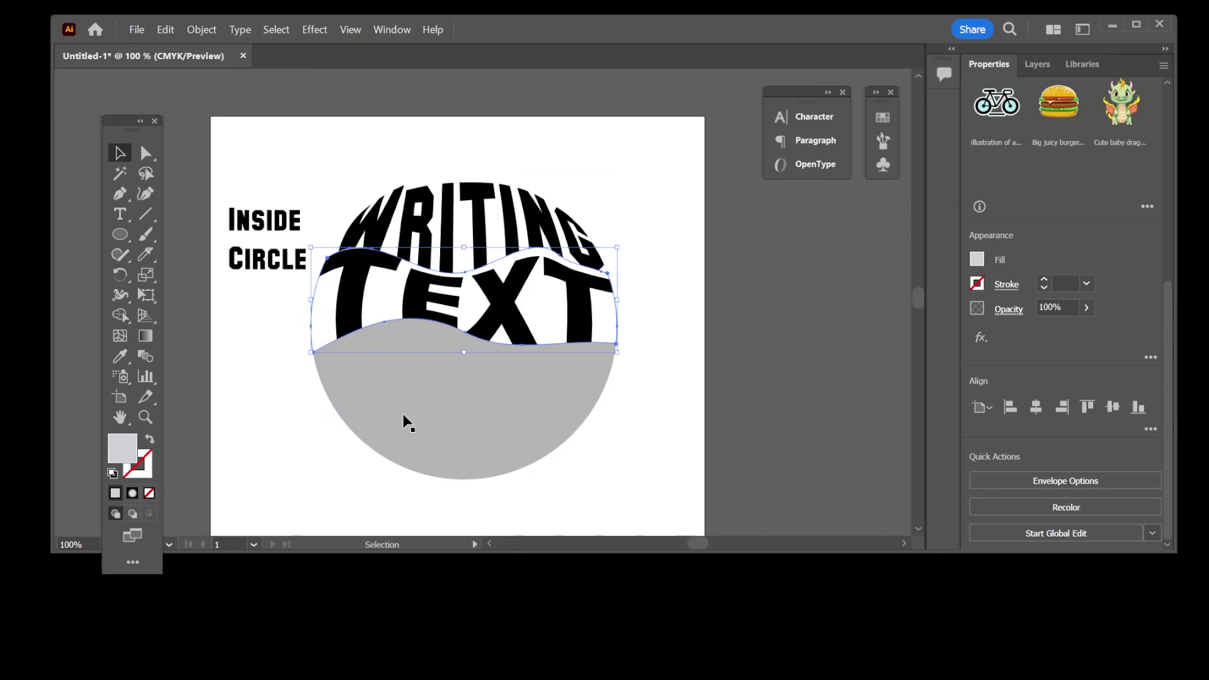
- Select INSIDE on its own within the INSIDE and CIRCLE word group
{"action": "left_click", "coordinate": [288, 229]}
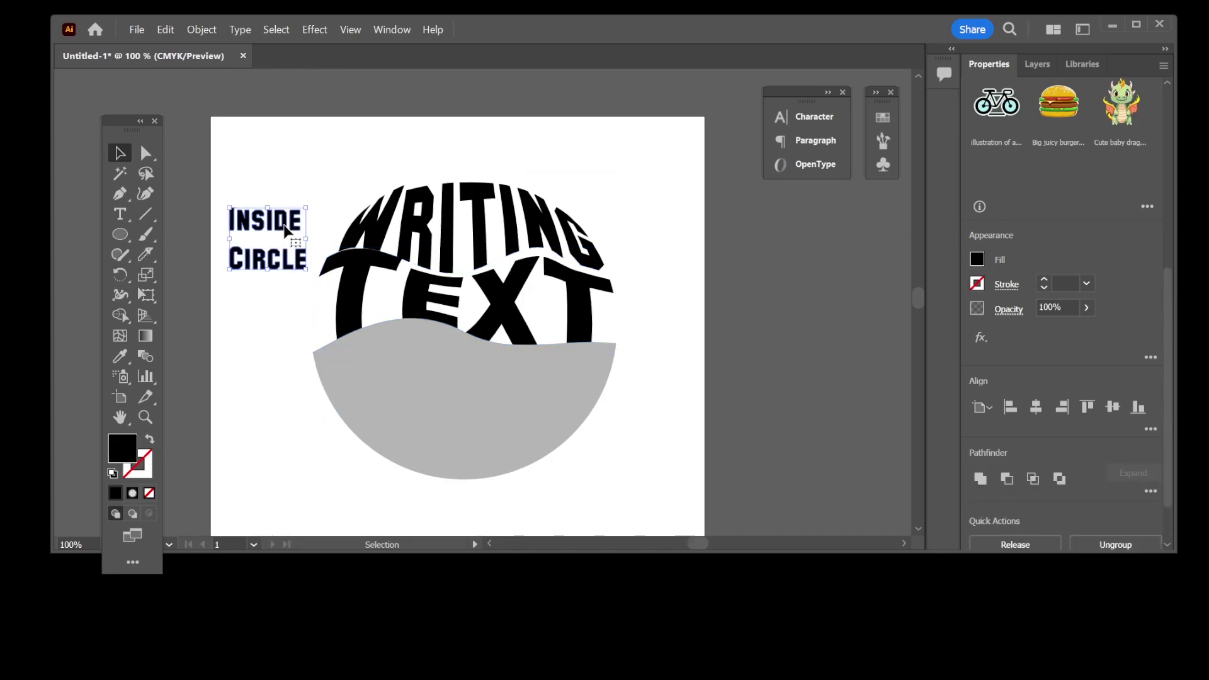
{"action": "double_click", "coordinate": [288, 230]}
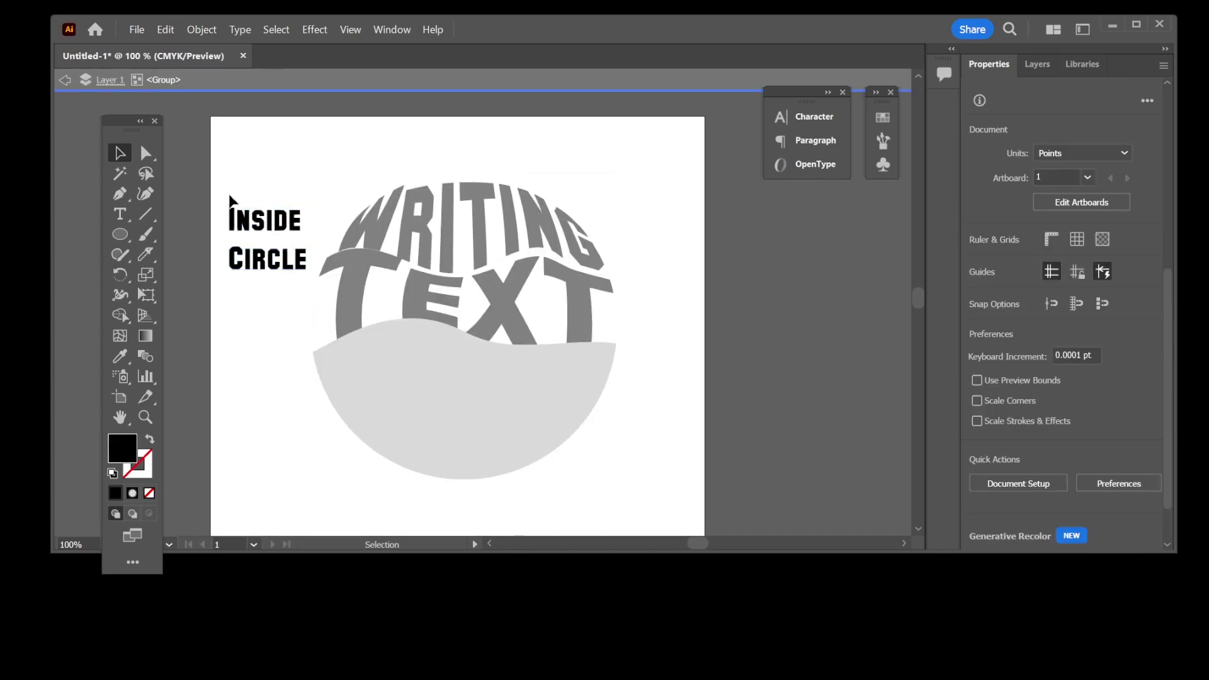
{"action": "left_click", "coordinate": [255, 220]}
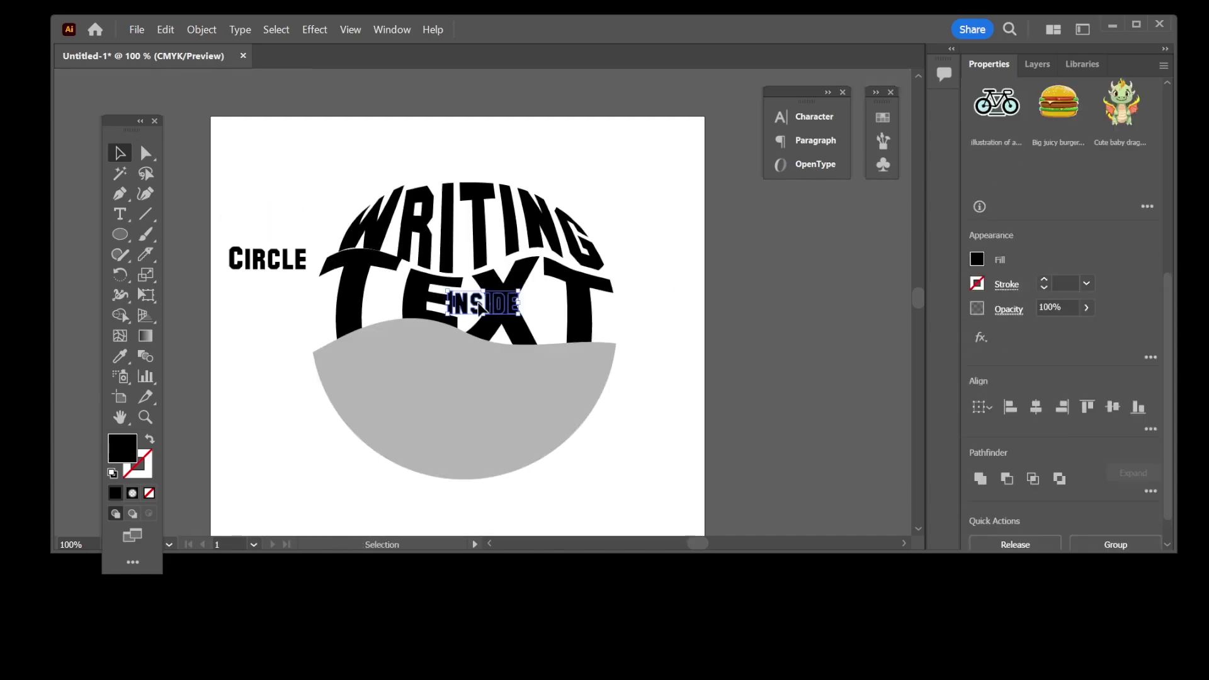